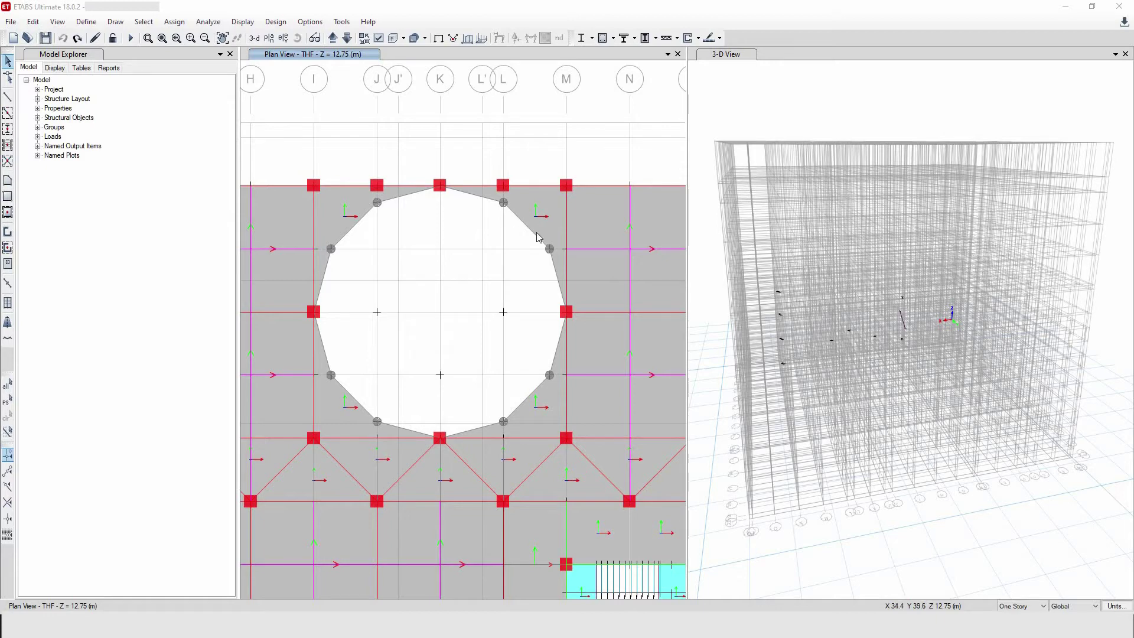
Step: Zoom the plan view in on the top-left edge of the circular floor opening
{"action": "scroll", "coordinate": [536, 232], "scroll_direction": "down", "scroll_amount": 4}
{"action": "scroll", "coordinate": [534, 233], "scroll_direction": "up", "scroll_amount": 4}
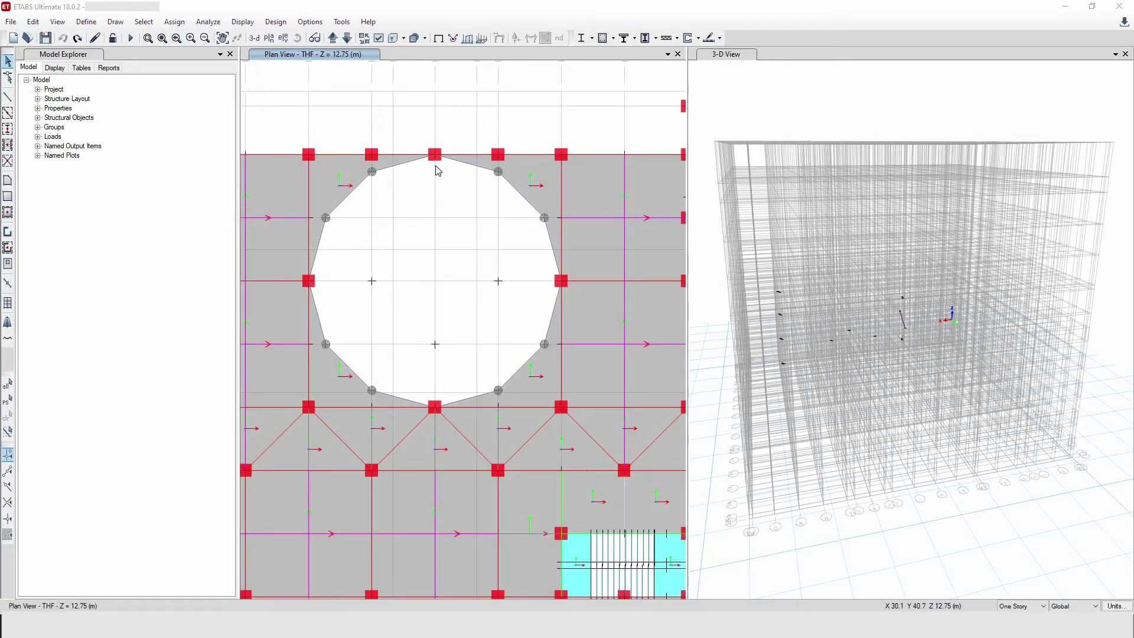
{"action": "scroll", "coordinate": [437, 170], "scroll_direction": "down", "scroll_amount": 3}
{"action": "scroll", "coordinate": [413, 172], "scroll_direction": "up", "scroll_amount": 3}
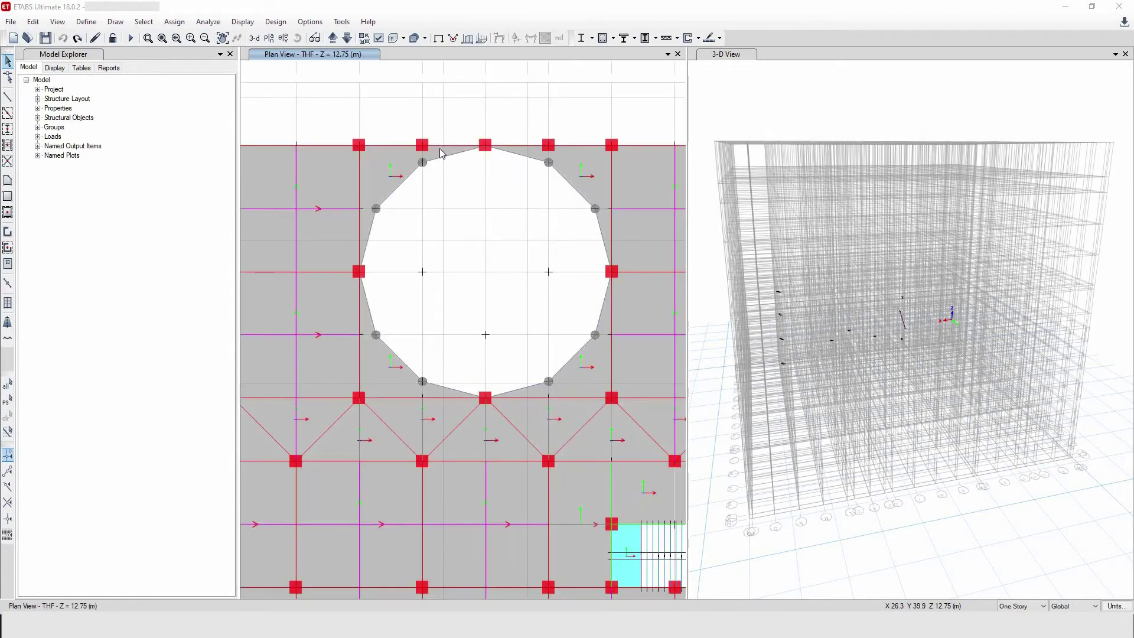
{"action": "scroll", "coordinate": [440, 150], "scroll_direction": "up", "scroll_amount": 4}
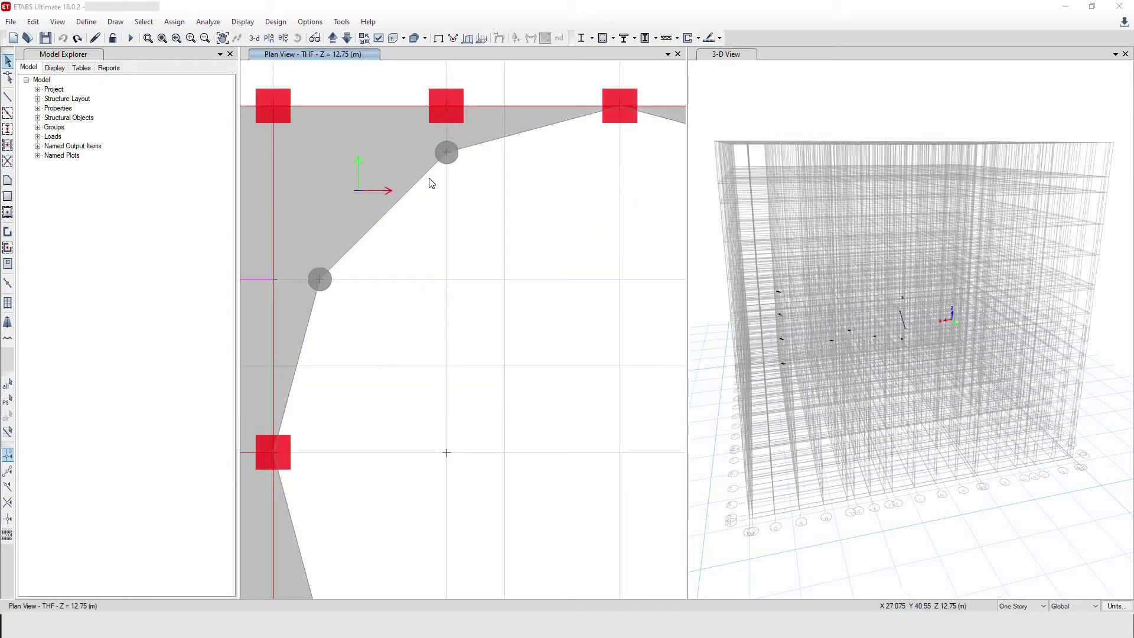
{"action": "left_click", "coordinate": [10, 23]}
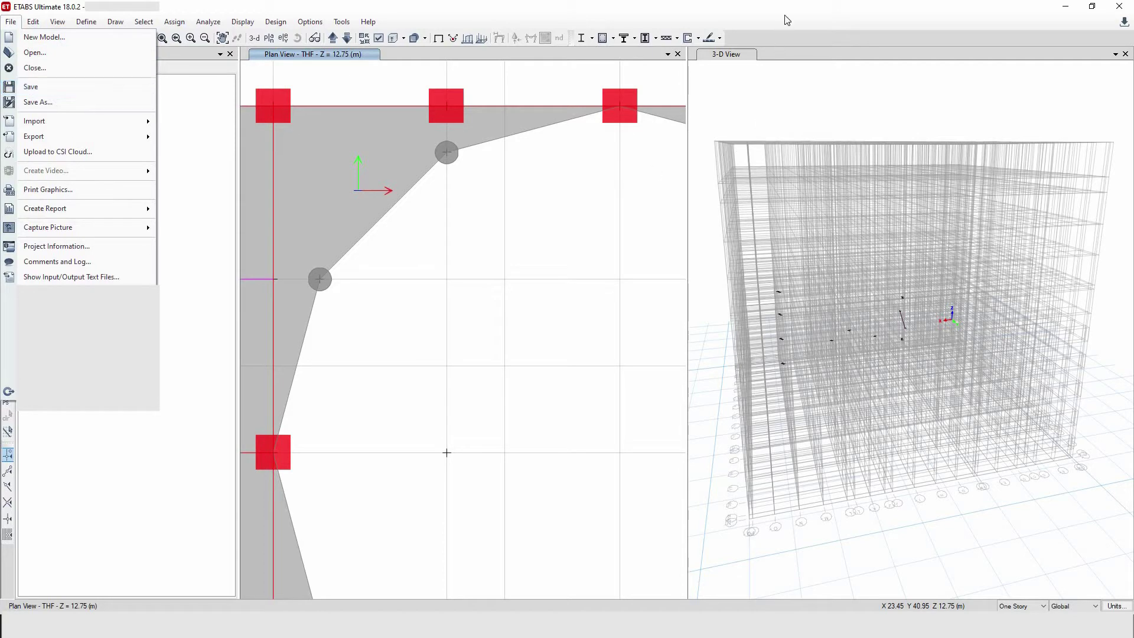
{"action": "left_click", "coordinate": [425, 190]}
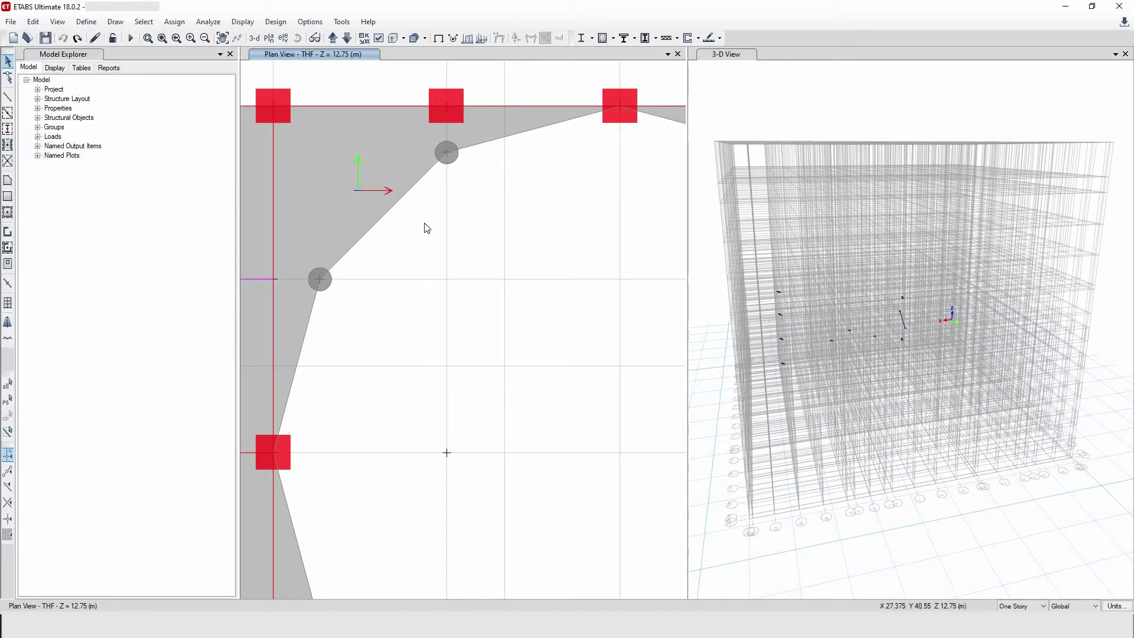
{"action": "left_click", "coordinate": [33, 22]}
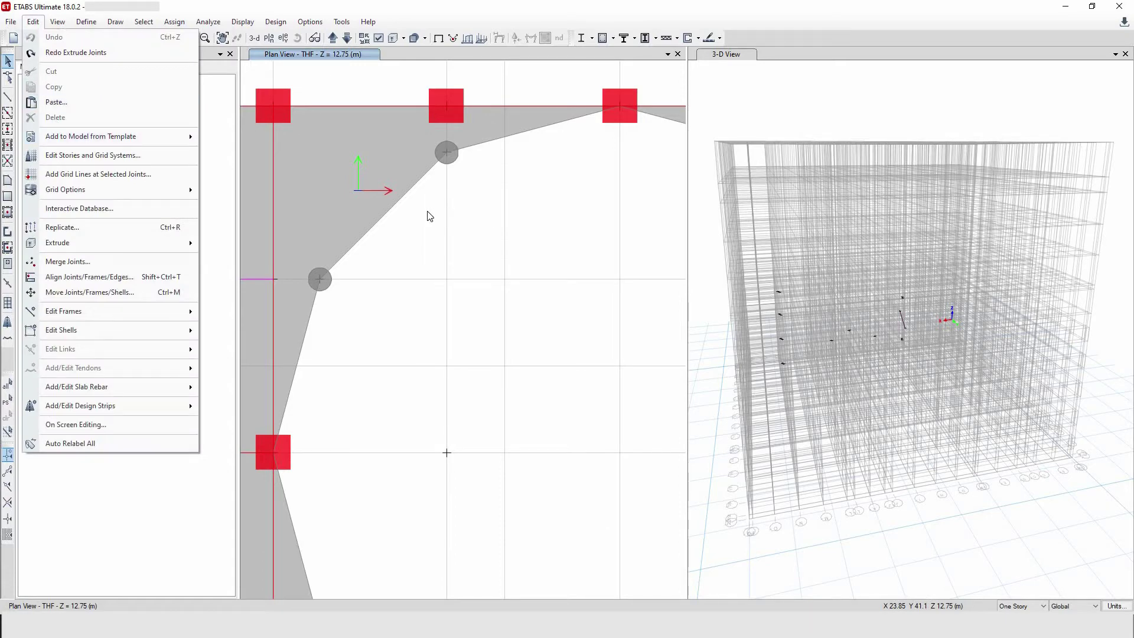
{"action": "left_click", "coordinate": [400, 189]}
{"action": "scroll", "coordinate": [428, 216], "scroll_direction": "down", "scroll_amount": 5}
{"action": "scroll", "coordinate": [445, 255], "scroll_direction": "up", "scroll_amount": 5}
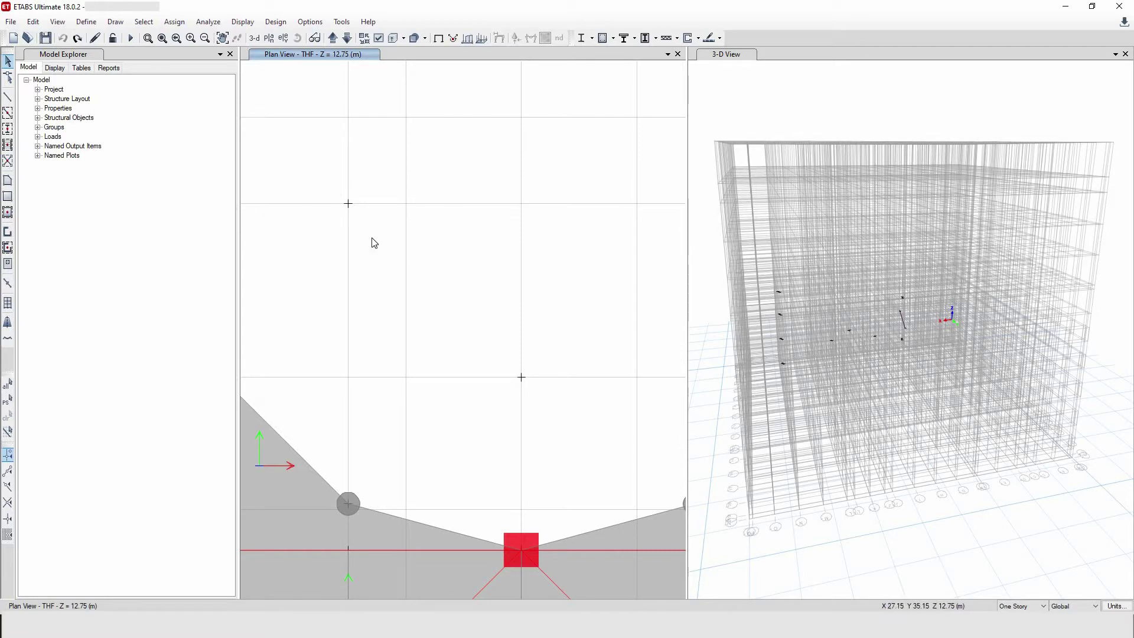
{"action": "scroll", "coordinate": [356, 215], "scroll_direction": "down", "scroll_amount": 3}
Step: Extrude the joint on the opening's left side into a frame using Edit > Extrude > Extrude Joints to Frames
{"action": "left_click", "coordinate": [353, 211]}
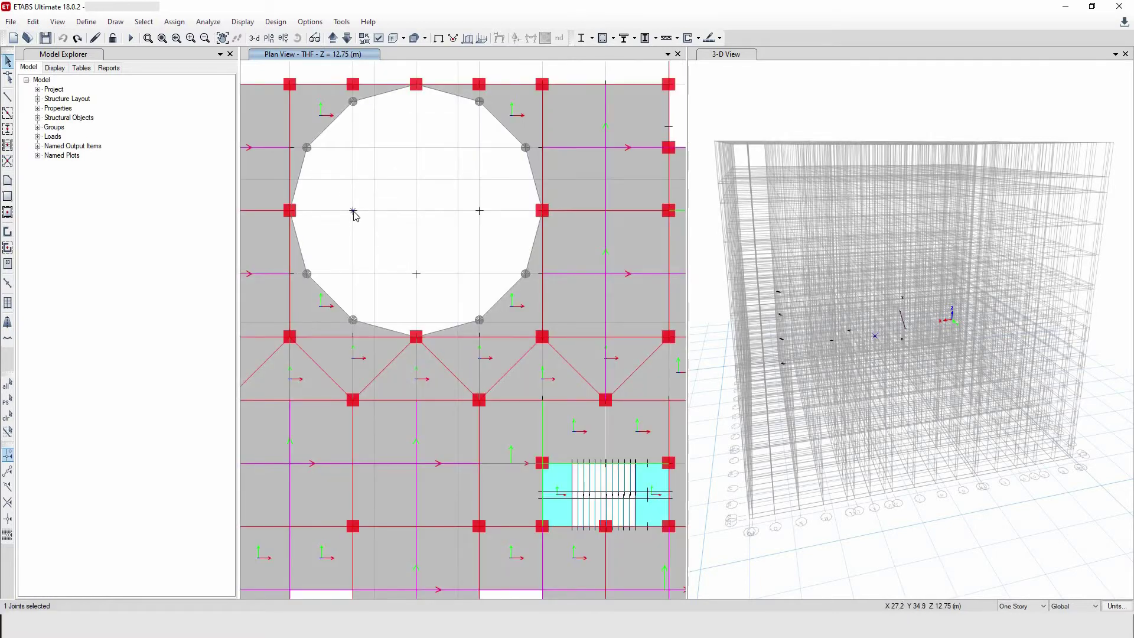
{"action": "left_click", "coordinate": [34, 24]}
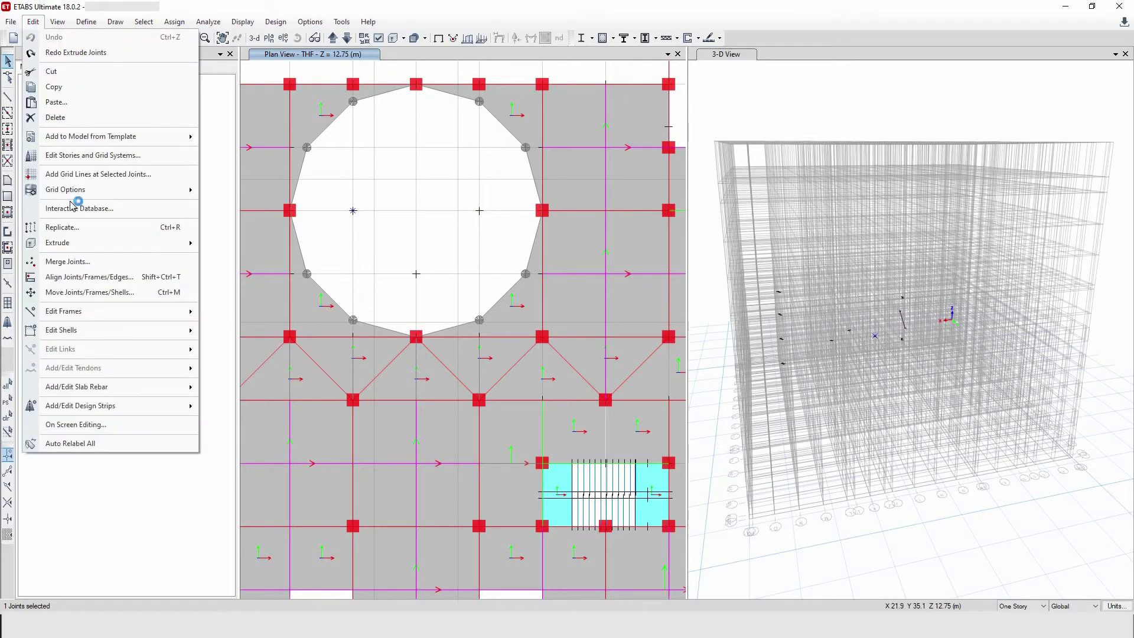
{"action": "mouse_move", "coordinate": [146, 248]}
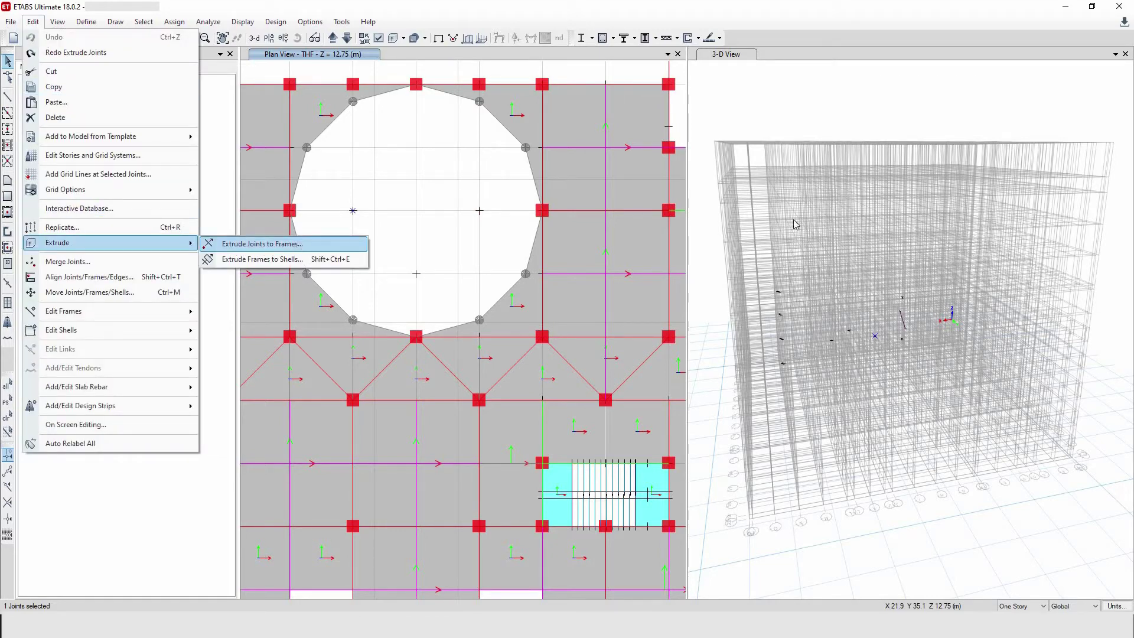
{"action": "left_click", "coordinate": [293, 245]}
{"action": "key", "text": "Return"}
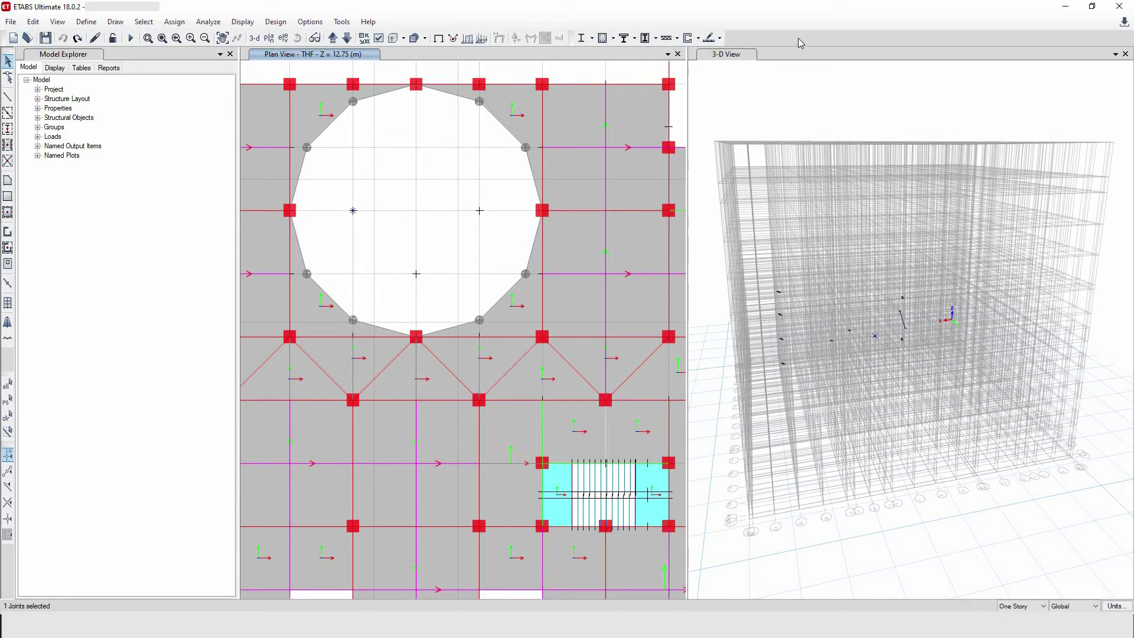
{"action": "right_click", "coordinate": [751, 40]}
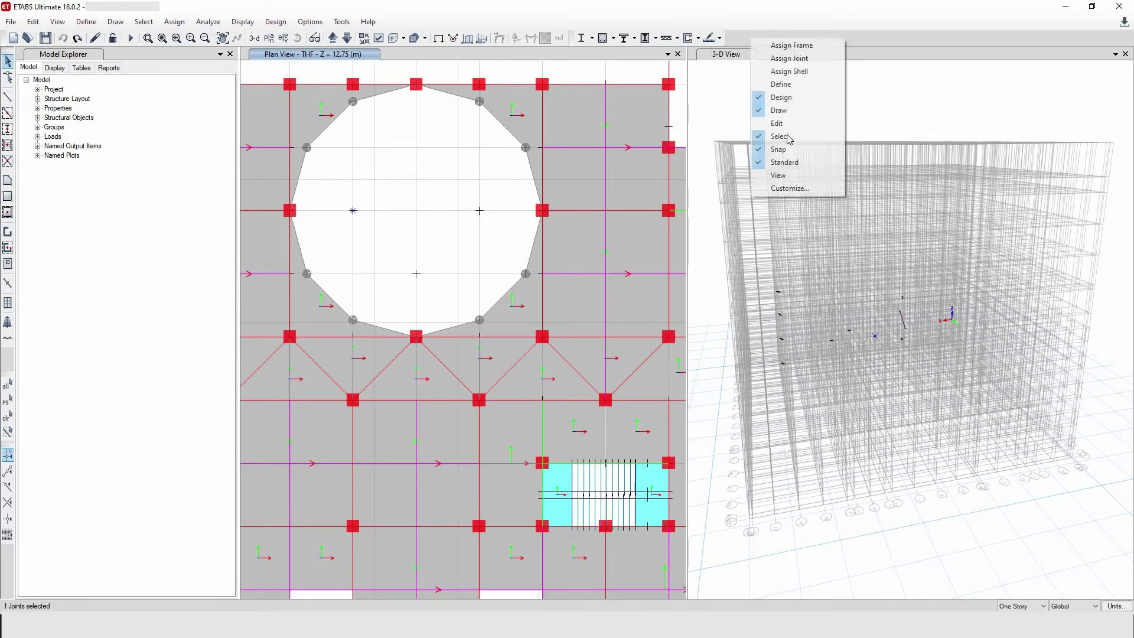
{"action": "left_click", "coordinate": [727, 32]}
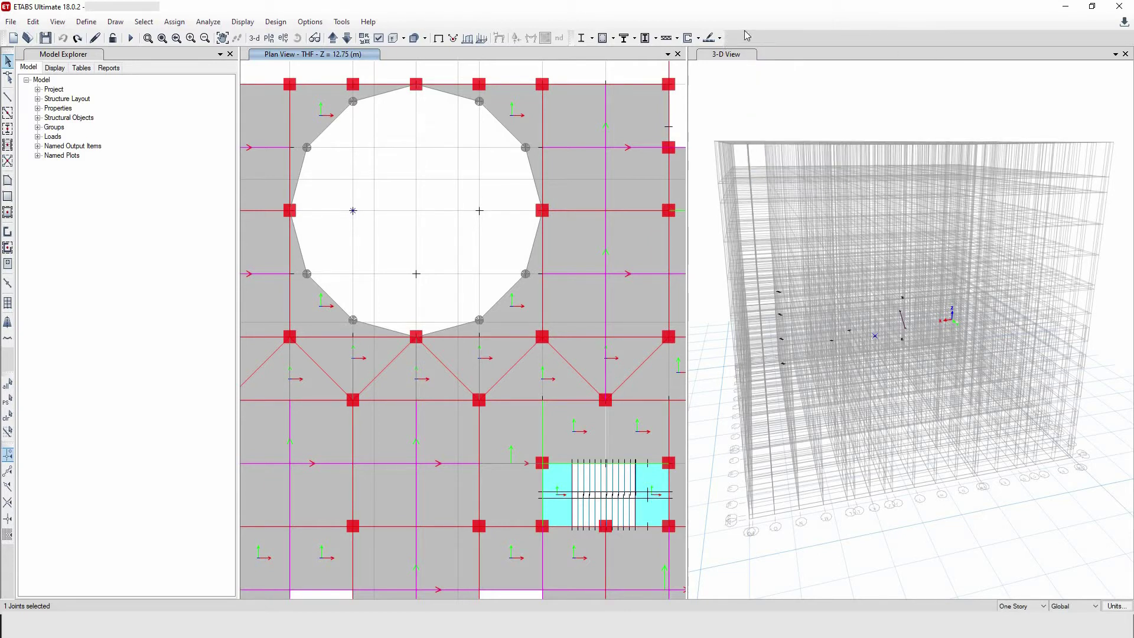
{"action": "right_click", "coordinate": [765, 36]}
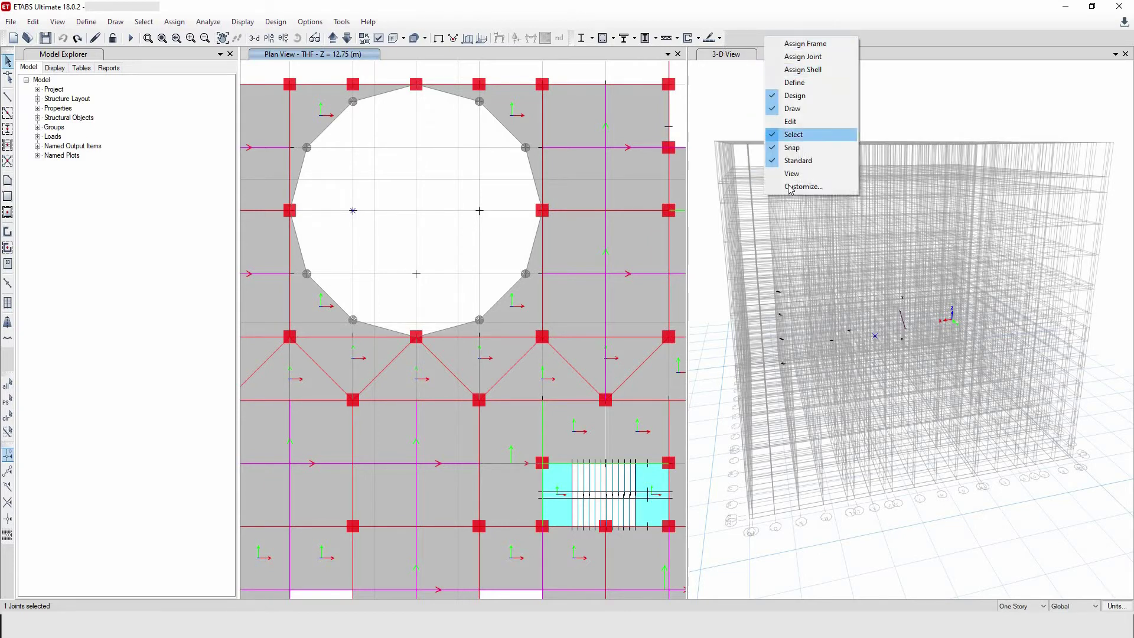
{"action": "left_click", "coordinate": [803, 187]}
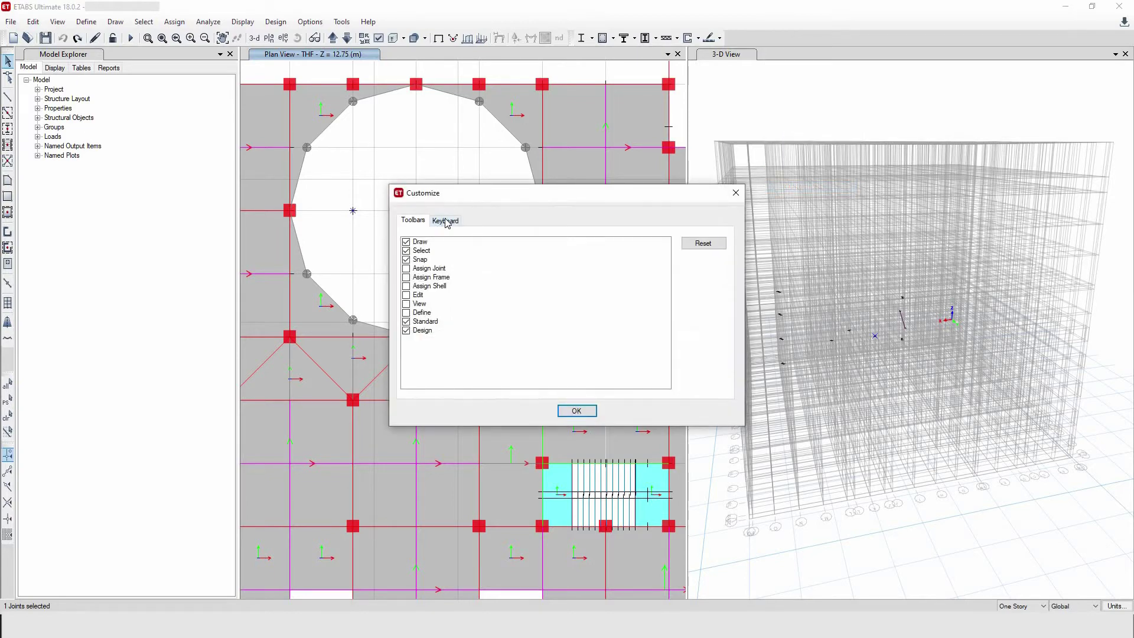
{"action": "left_click", "coordinate": [445, 221]}
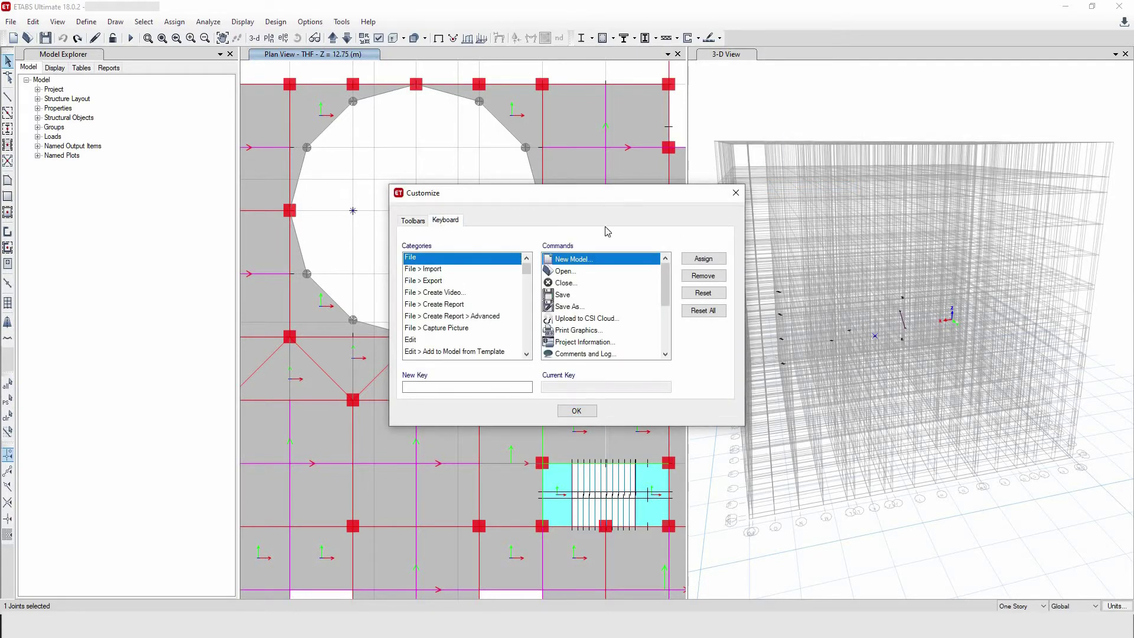
{"action": "key", "text": "Escape"}
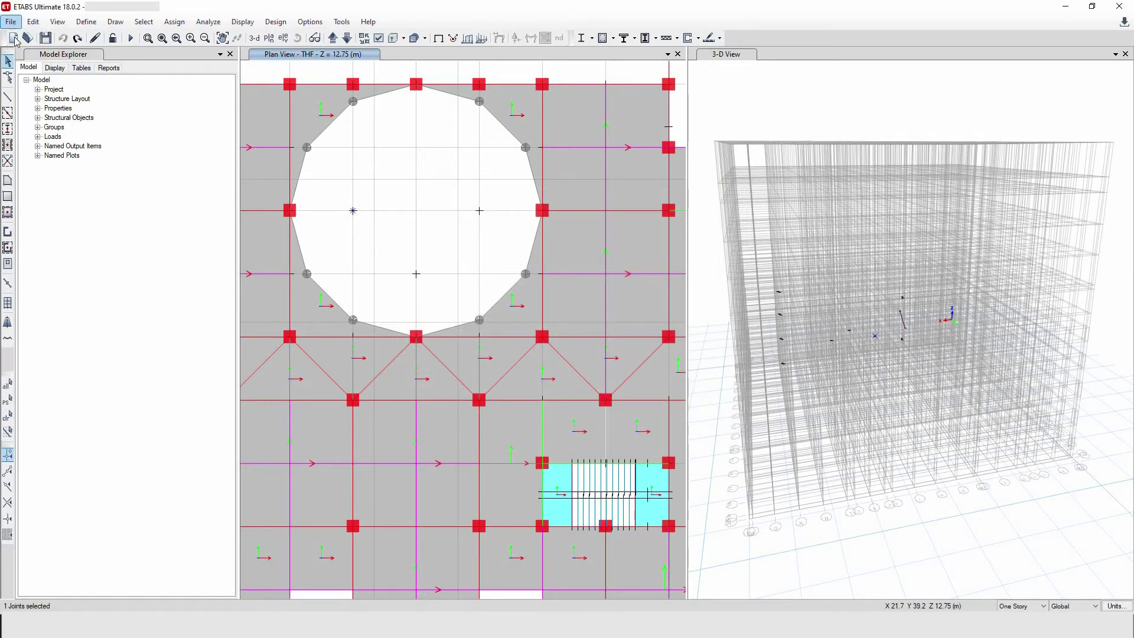
Step: Open Customize on the Keyboard tab and select the File > Save command
{"action": "left_click", "coordinate": [10, 22]}
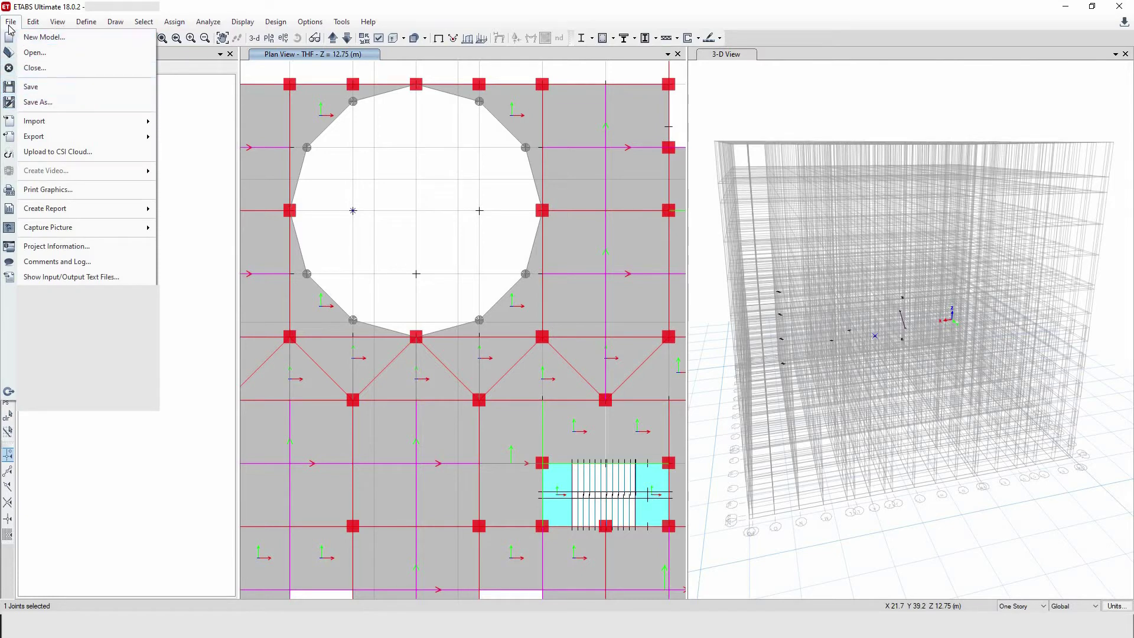
{"action": "left_click", "coordinate": [33, 22]}
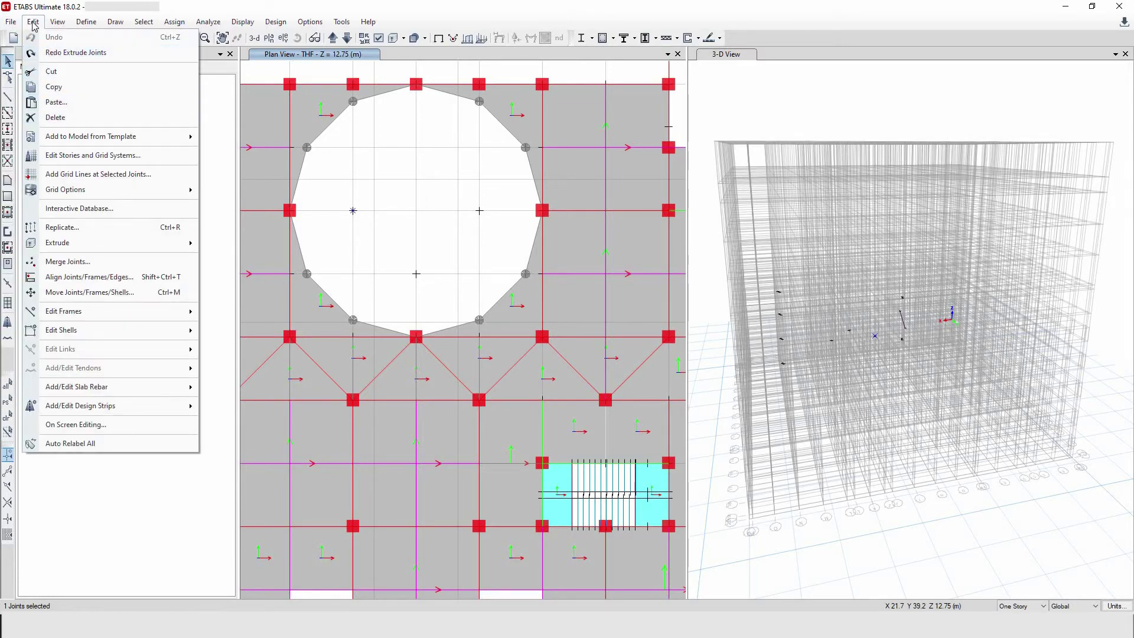
{"action": "right_click", "coordinate": [752, 36]}
{"action": "left_click", "coordinate": [785, 185]}
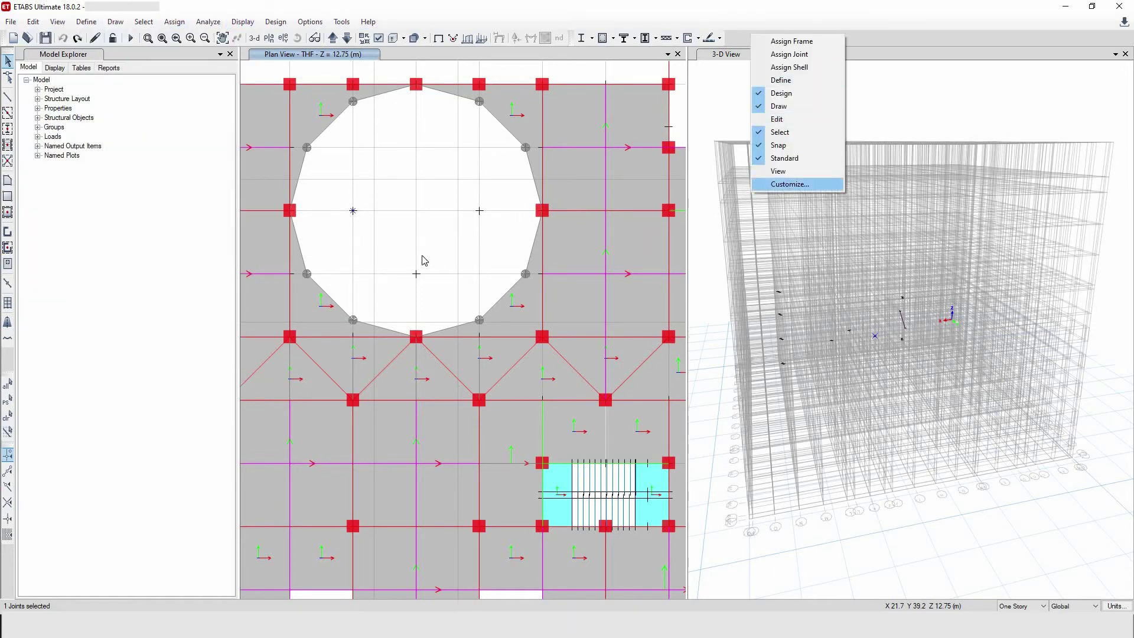
{"action": "left_click", "coordinate": [455, 222]}
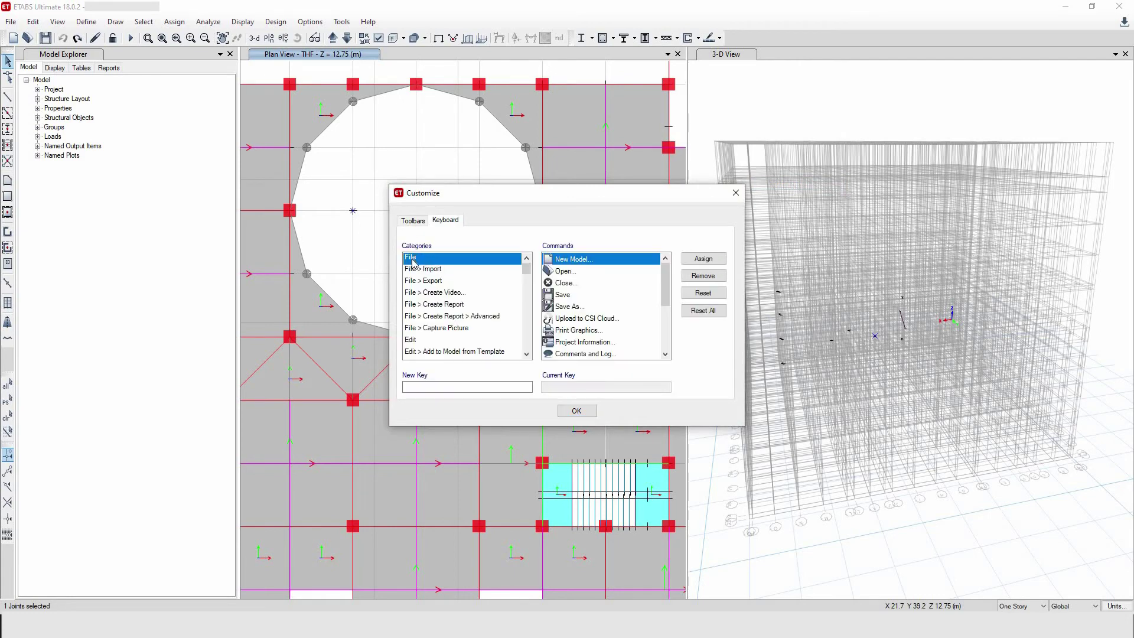
{"action": "left_click", "coordinate": [564, 295]}
Step: Assign Ctrl+S to the Save command, confirm, and reopen the Customize dialog
{"action": "left_click", "coordinate": [448, 386]}
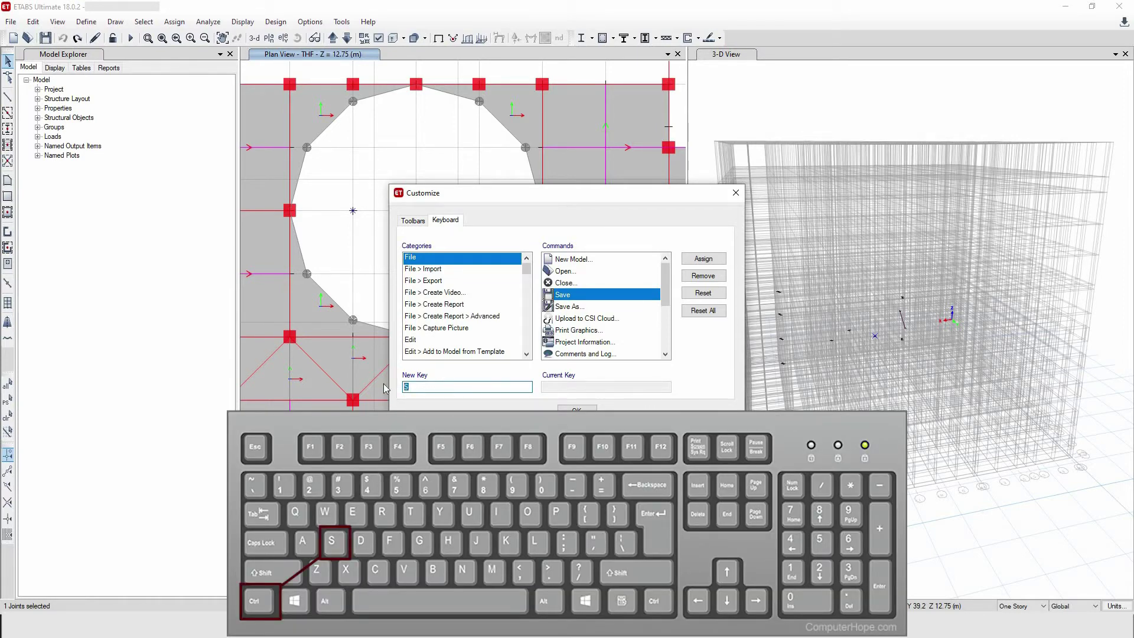
{"action": "key", "text": "ctrl+s"}
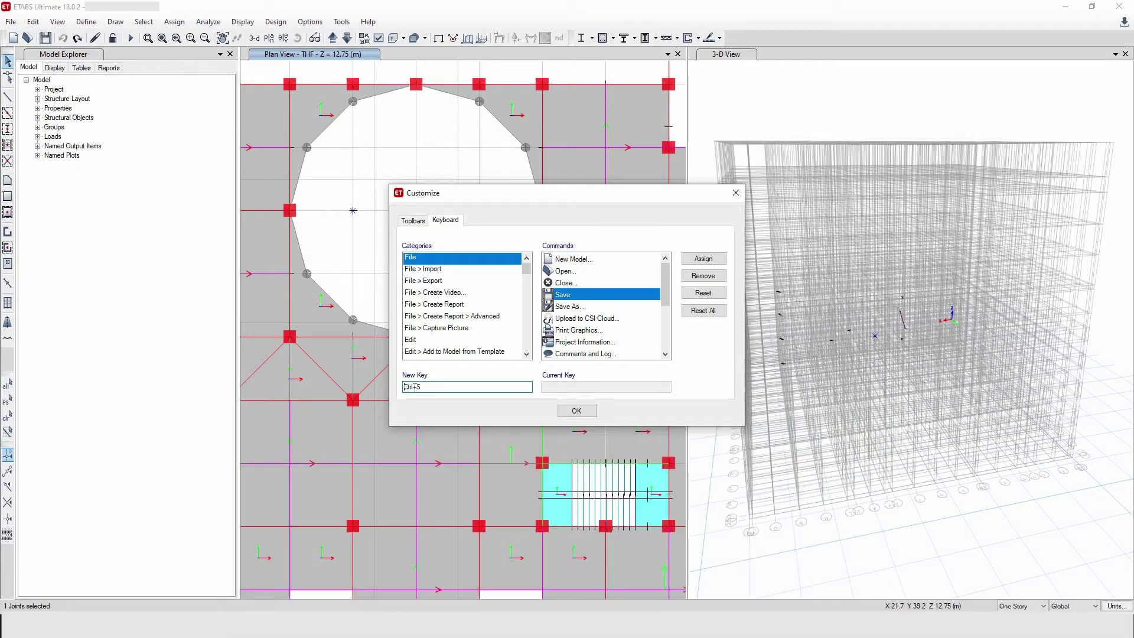
{"action": "left_click", "coordinate": [702, 259]}
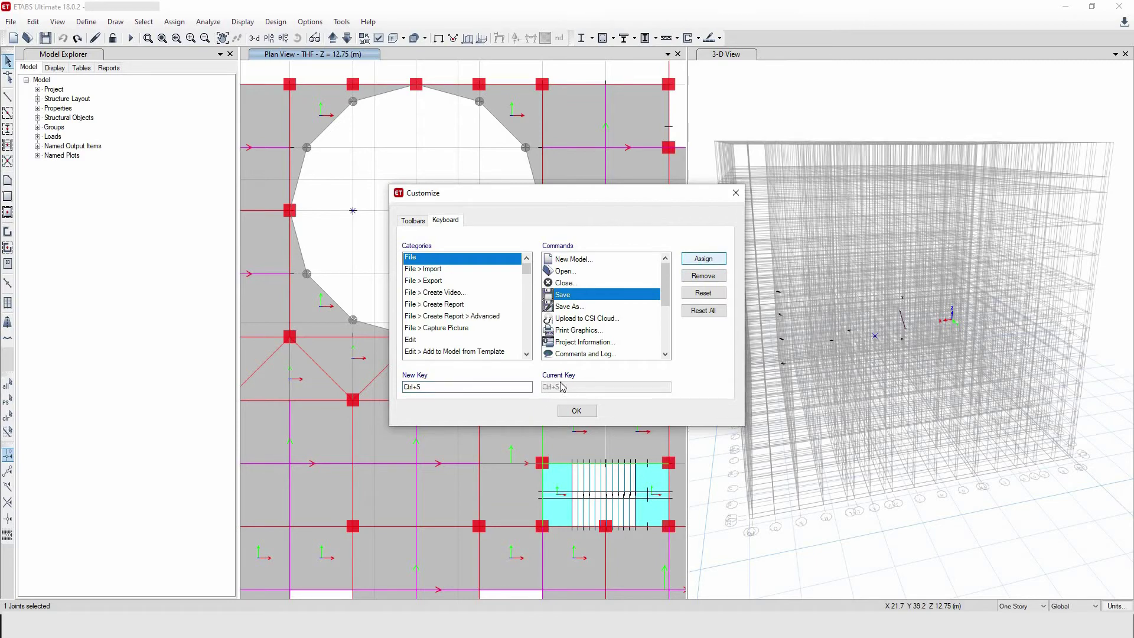
{"action": "left_click", "coordinate": [576, 412]}
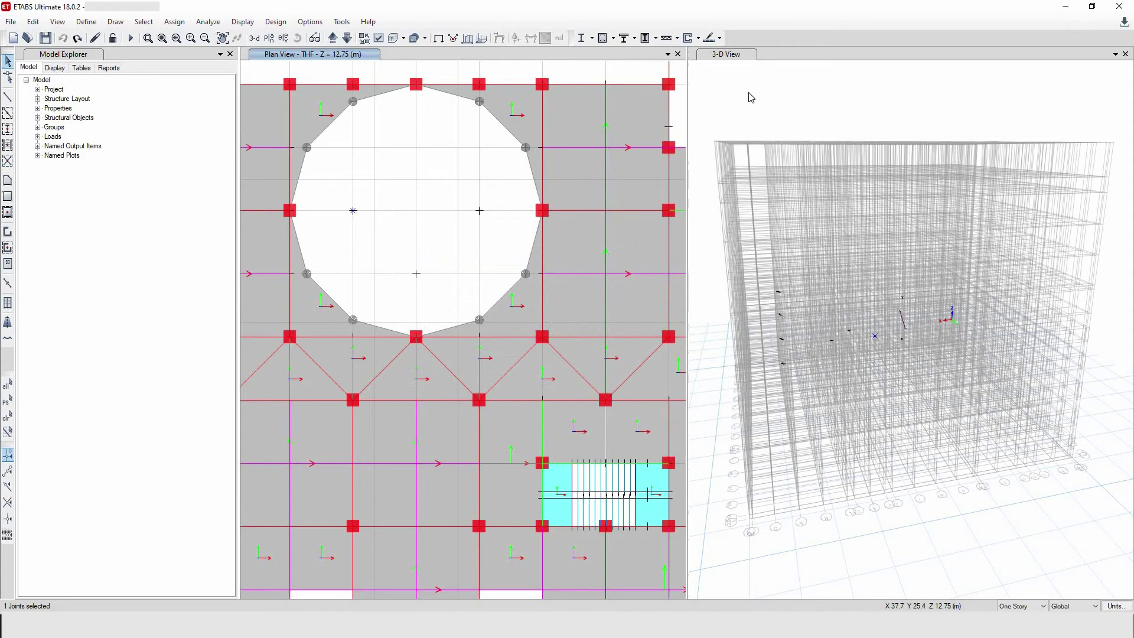
{"action": "right_click", "coordinate": [804, 35]}
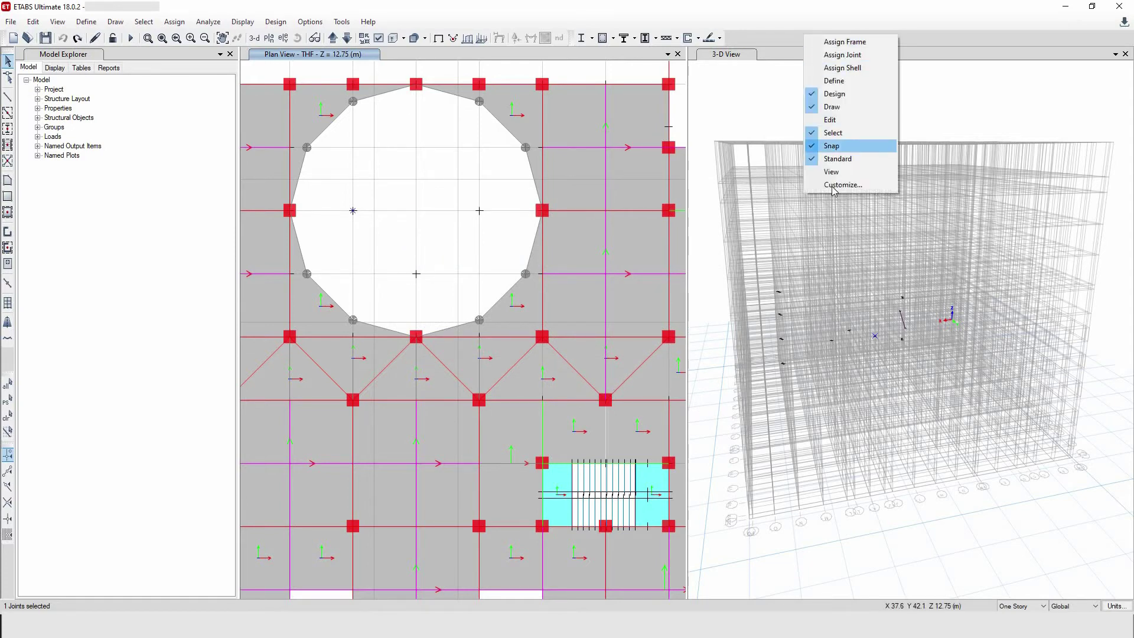
{"action": "left_click", "coordinate": [833, 187]}
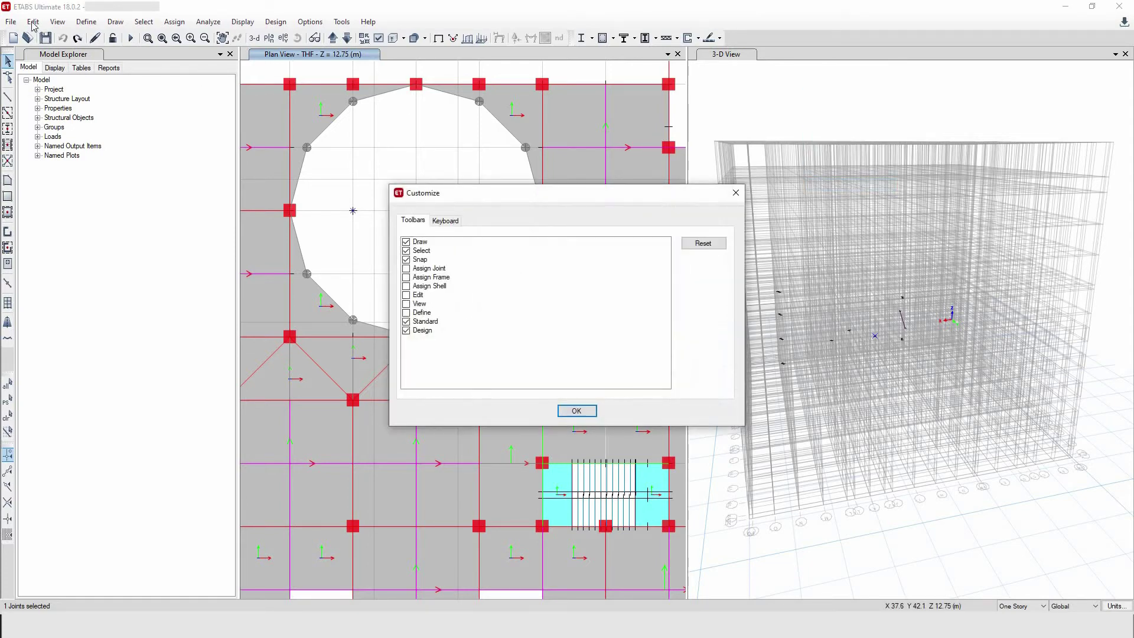
Step: Assign the Delete key as the shortcut for Edit > Delete and close Customize with OK
{"action": "left_click", "coordinate": [445, 220]}
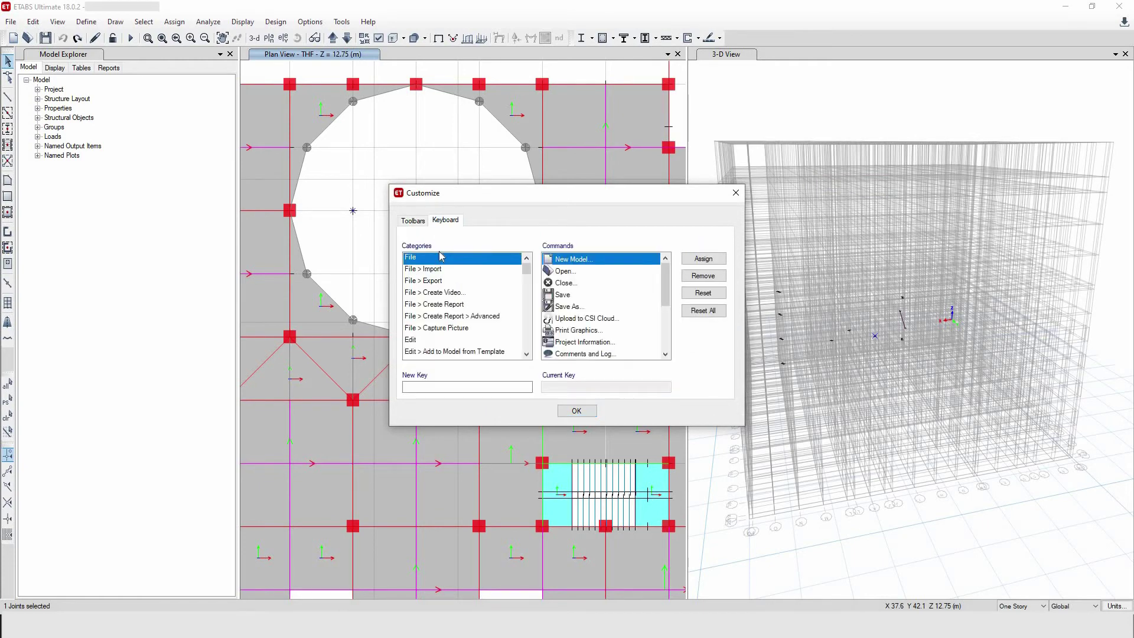
{"action": "left_click", "coordinate": [410, 340]}
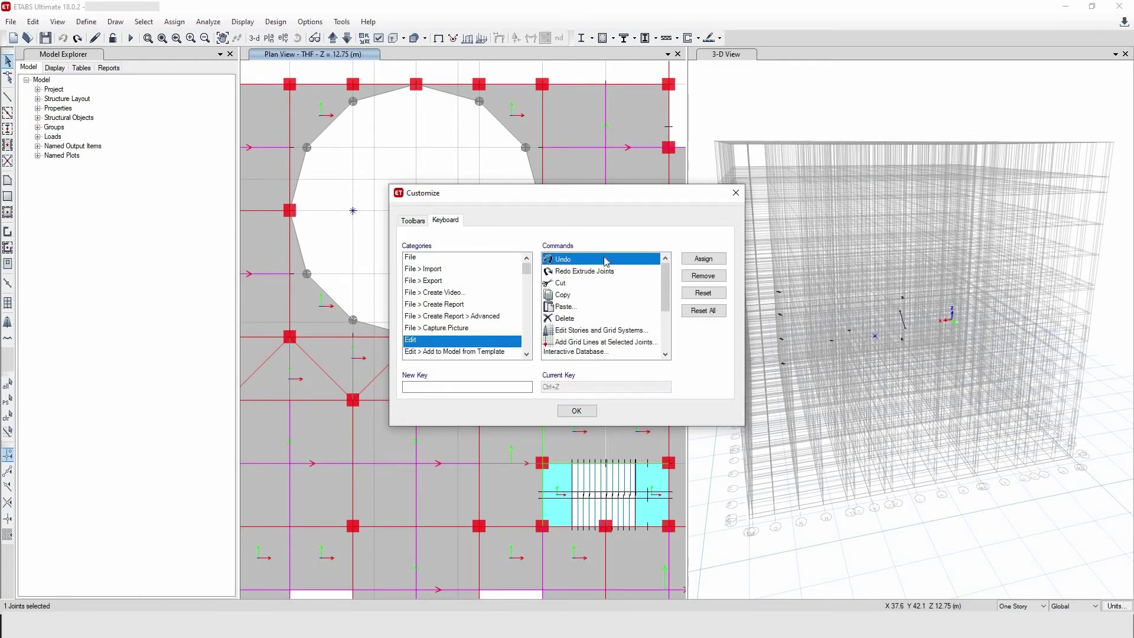
{"action": "left_click", "coordinate": [568, 320]}
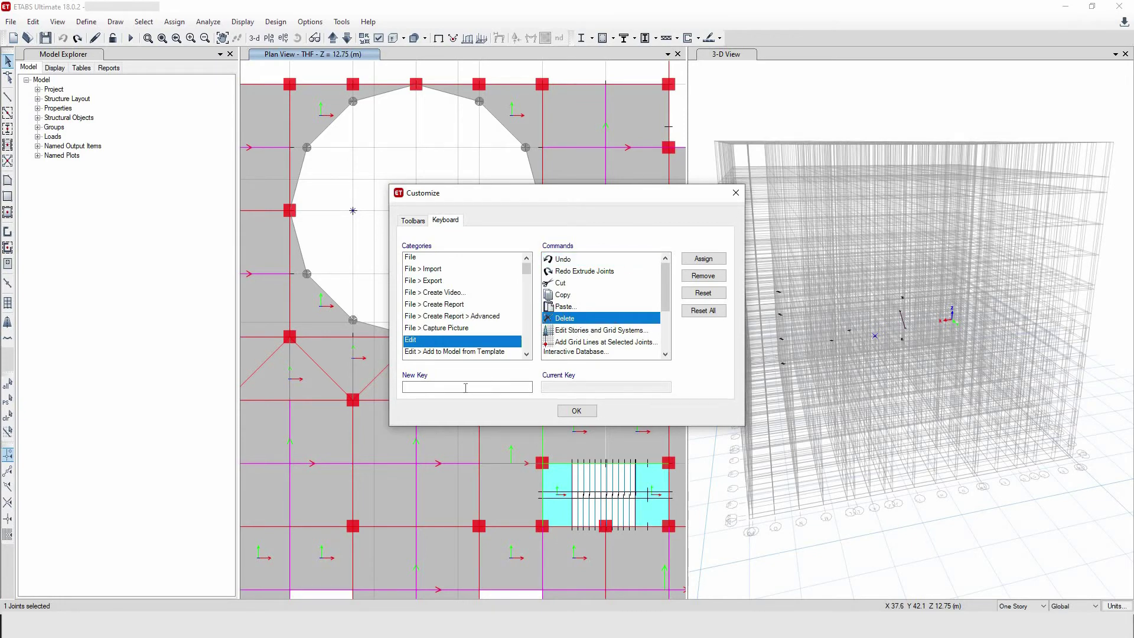
{"action": "left_click", "coordinate": [466, 388]}
{"action": "left_click", "coordinate": [701, 261]}
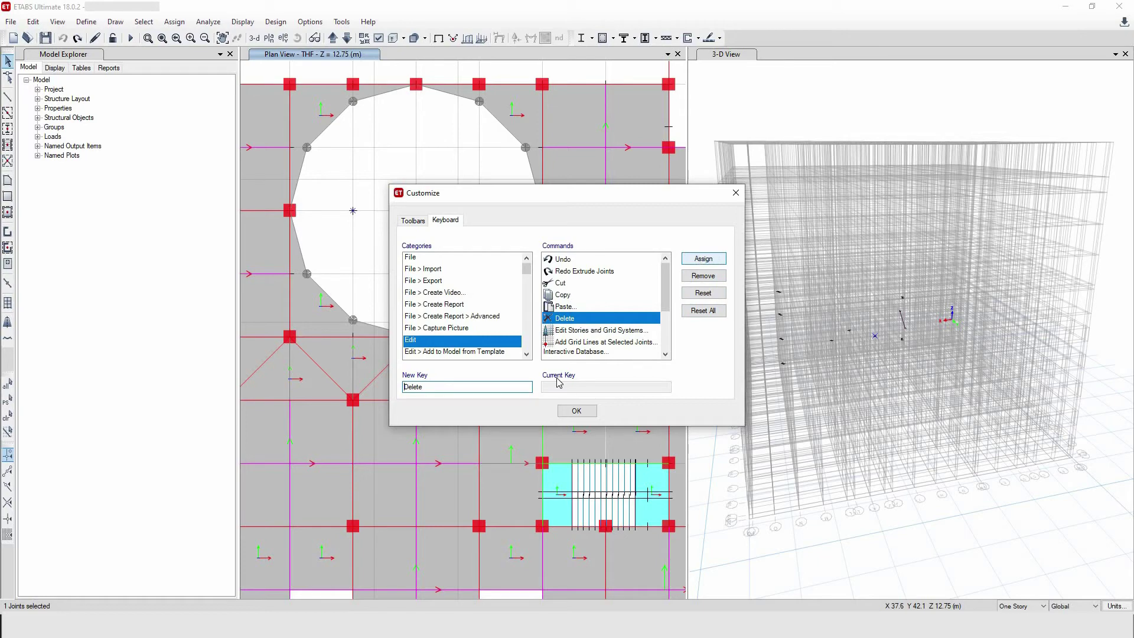
{"action": "left_click", "coordinate": [576, 411]}
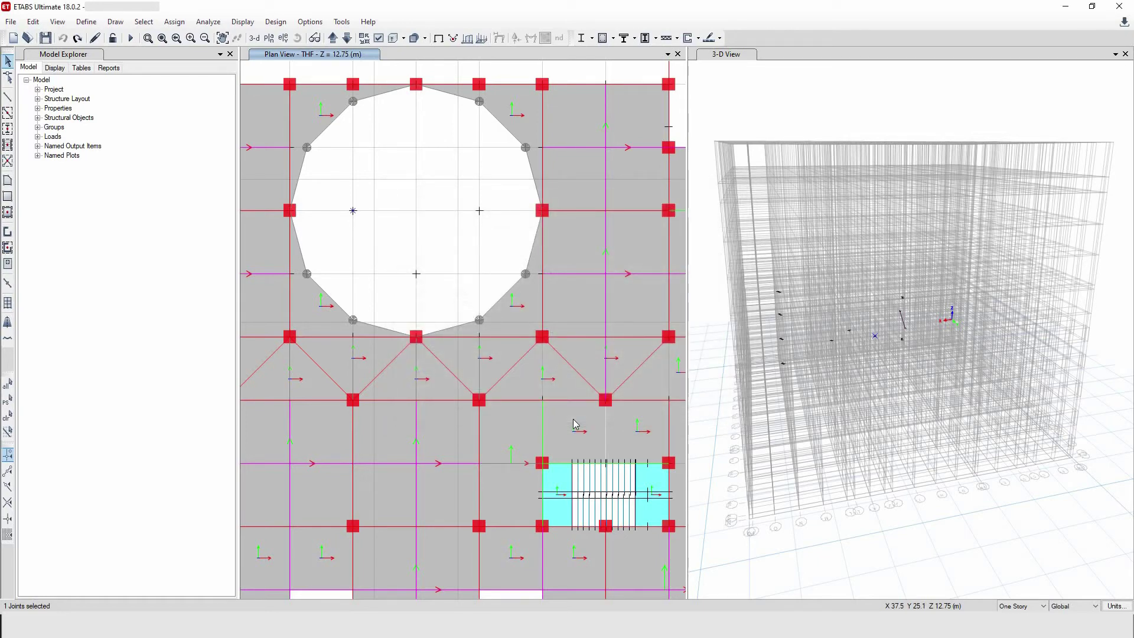
Step: Check Edit > Extrude for Extrude Joints to Frames, then reopen Customize on the Keyboard tab
{"action": "left_click", "coordinate": [94, 38]}
{"action": "left_click", "coordinate": [33, 21]}
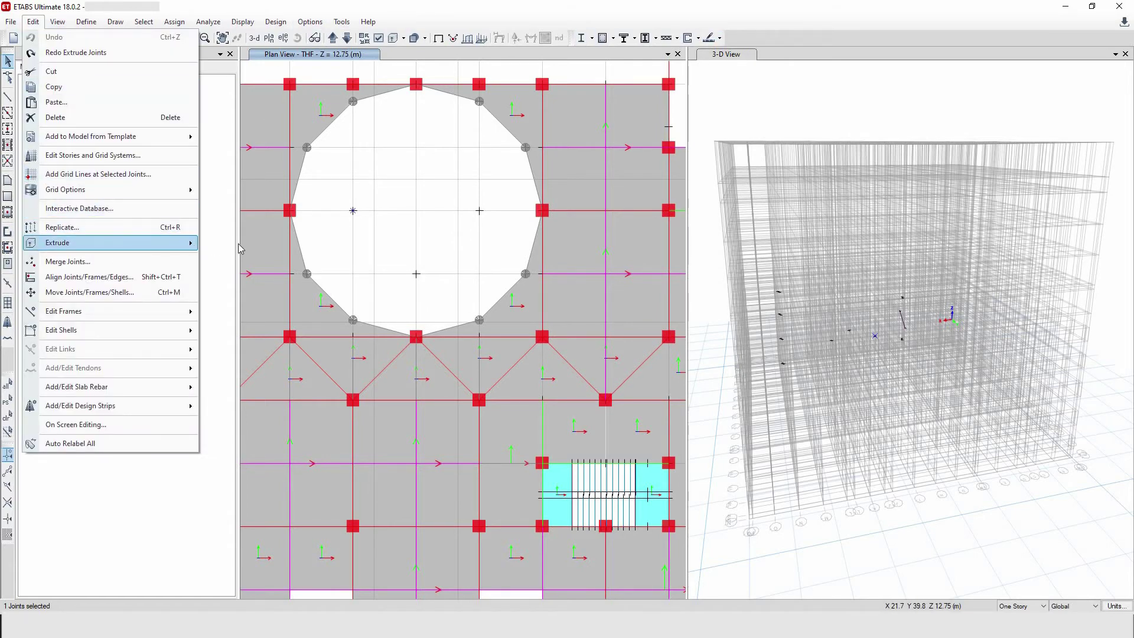
{"action": "mouse_move", "coordinate": [56, 244]}
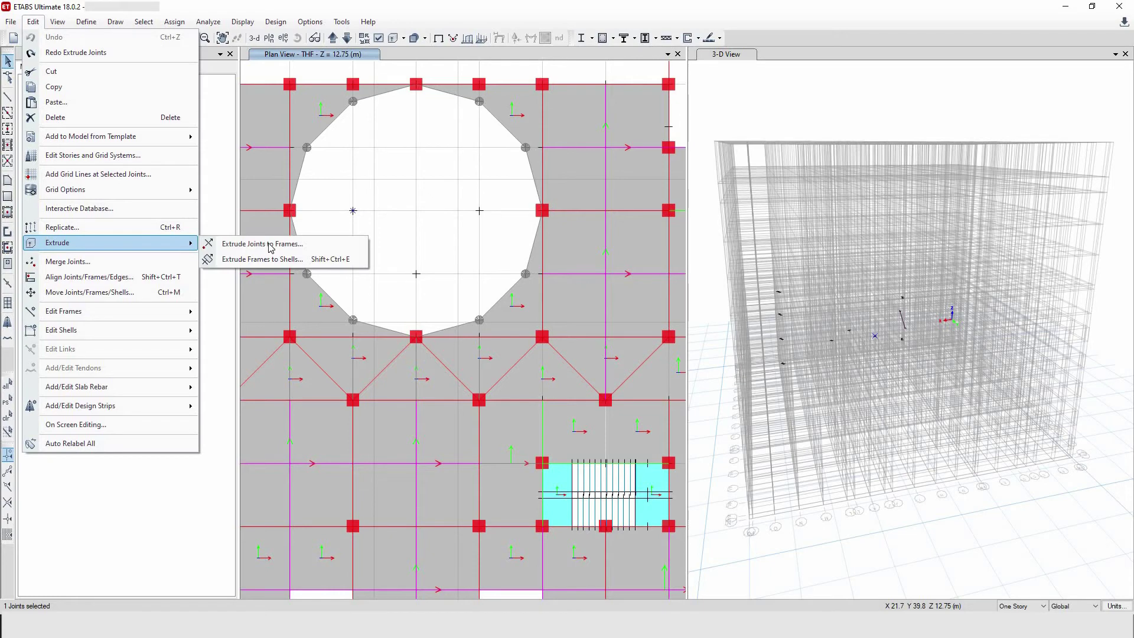
{"action": "right_click", "coordinate": [809, 39]}
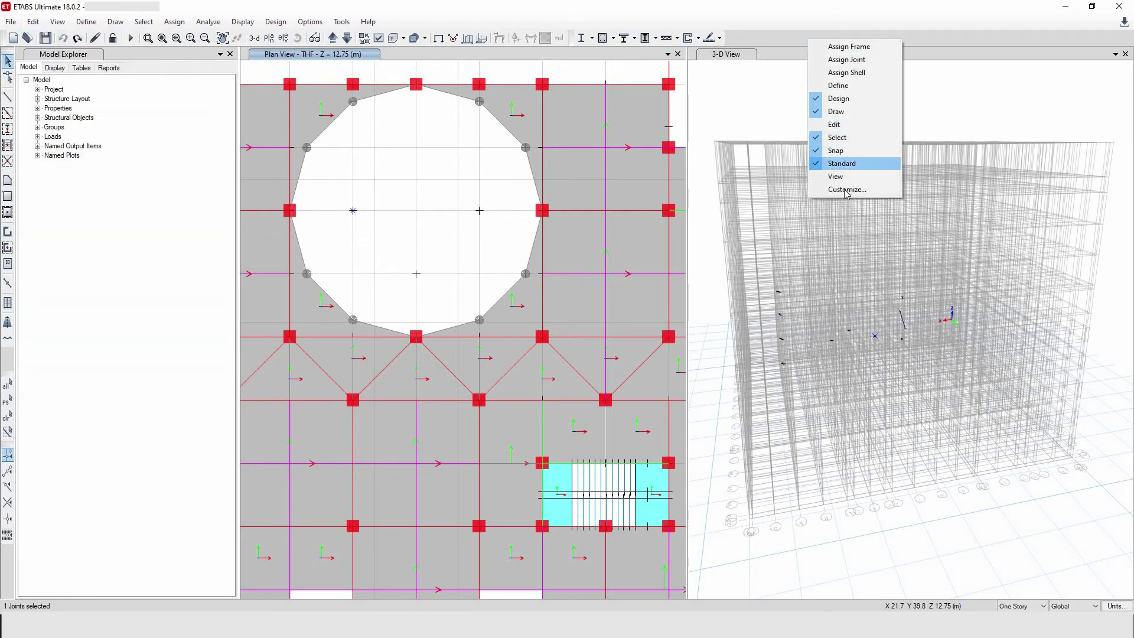
{"action": "left_click", "coordinate": [846, 190]}
{"action": "left_click", "coordinate": [452, 226]}
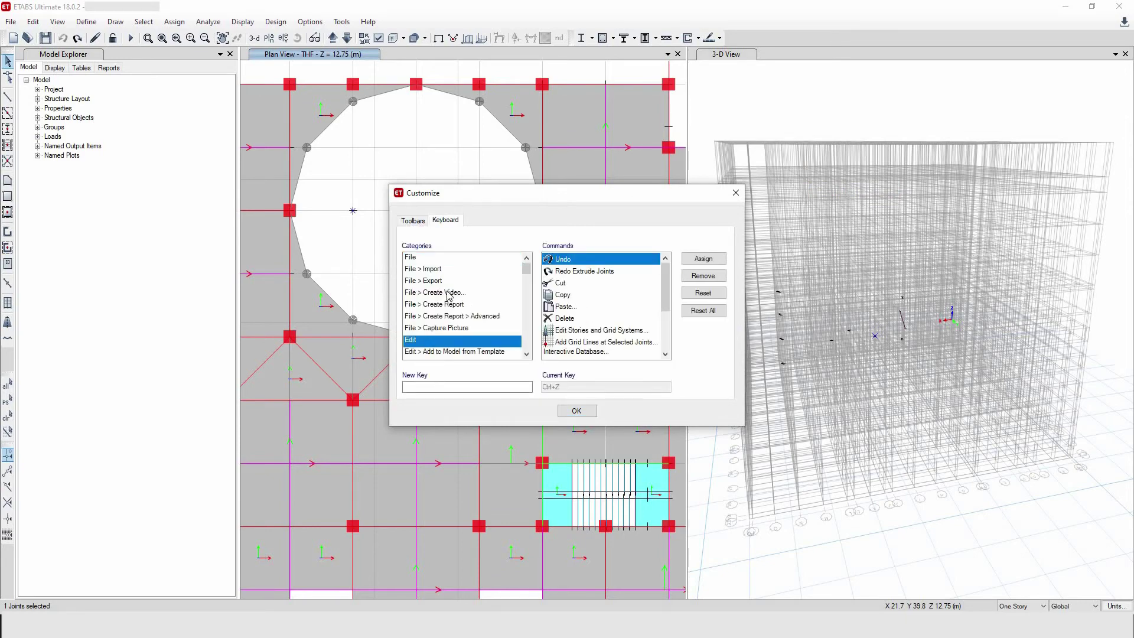
Step: List the Edit > Extrude commands and enter Ctrl+E as the new key for Extrude Joints to Frames
{"action": "scroll", "coordinate": [416, 312], "scroll_direction": "down", "scroll_amount": 1}
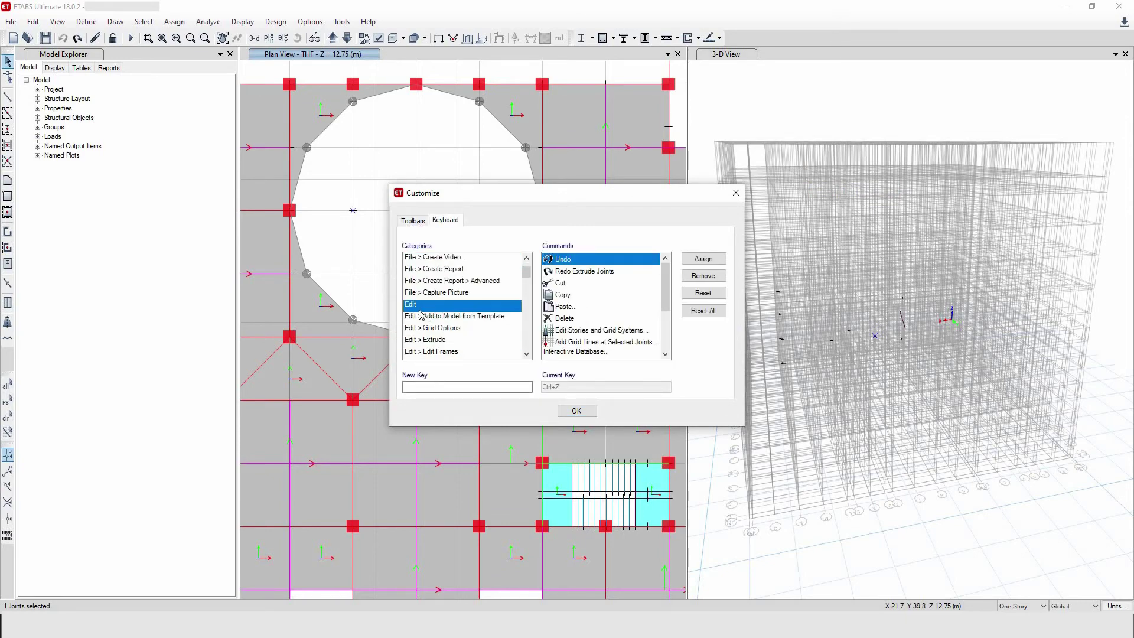
{"action": "left_click", "coordinate": [428, 341]}
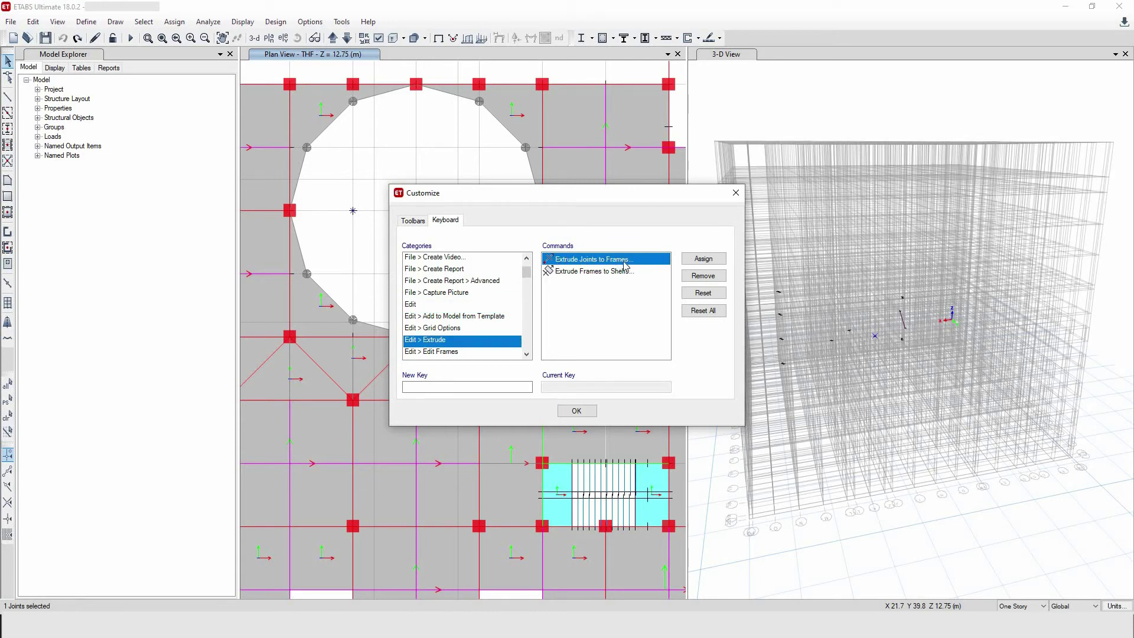
{"action": "left_click", "coordinate": [474, 387]}
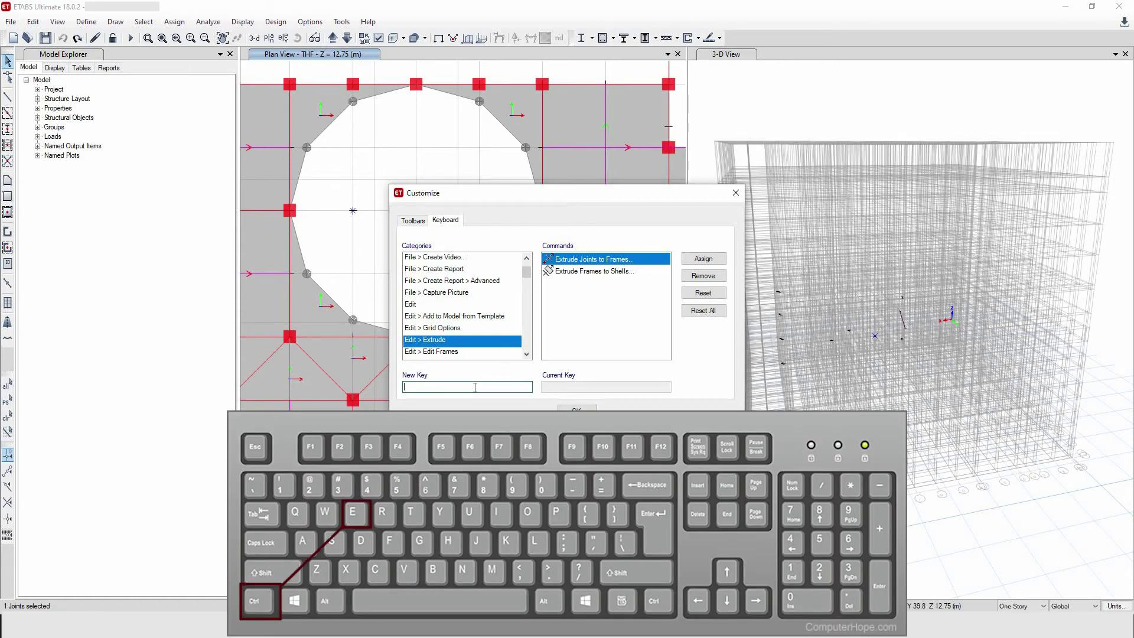
{"action": "key", "text": "ctrl+e"}
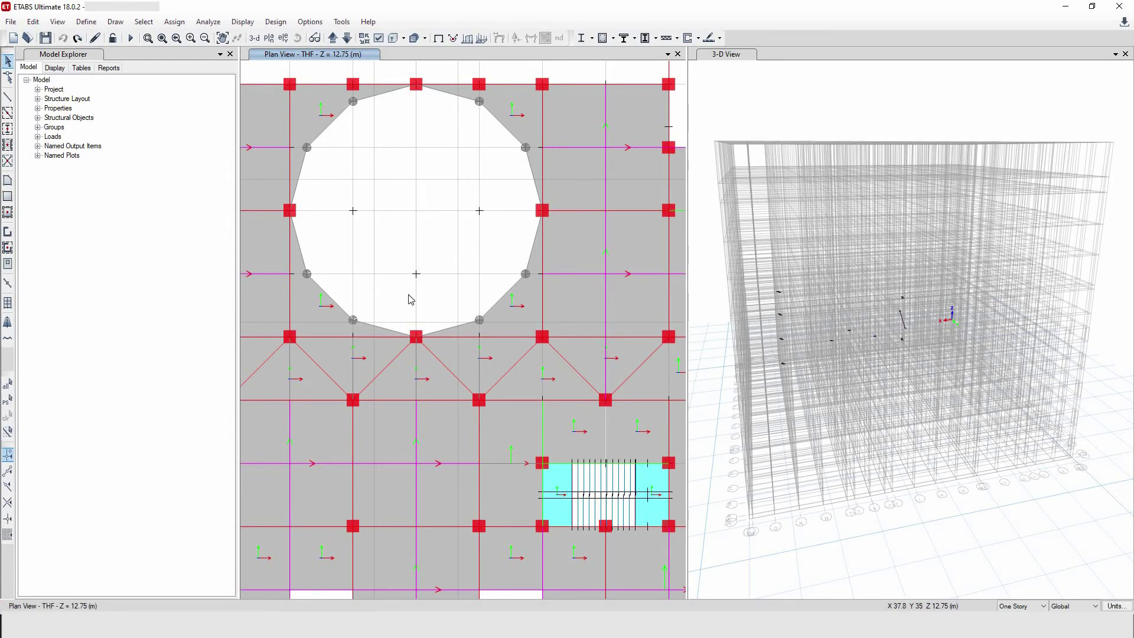
Step: Save the model and open Extrude Joints to Frames (Ctrl+E) for the opening's left-centre joint
{"action": "key", "text": "ctrl+s"}
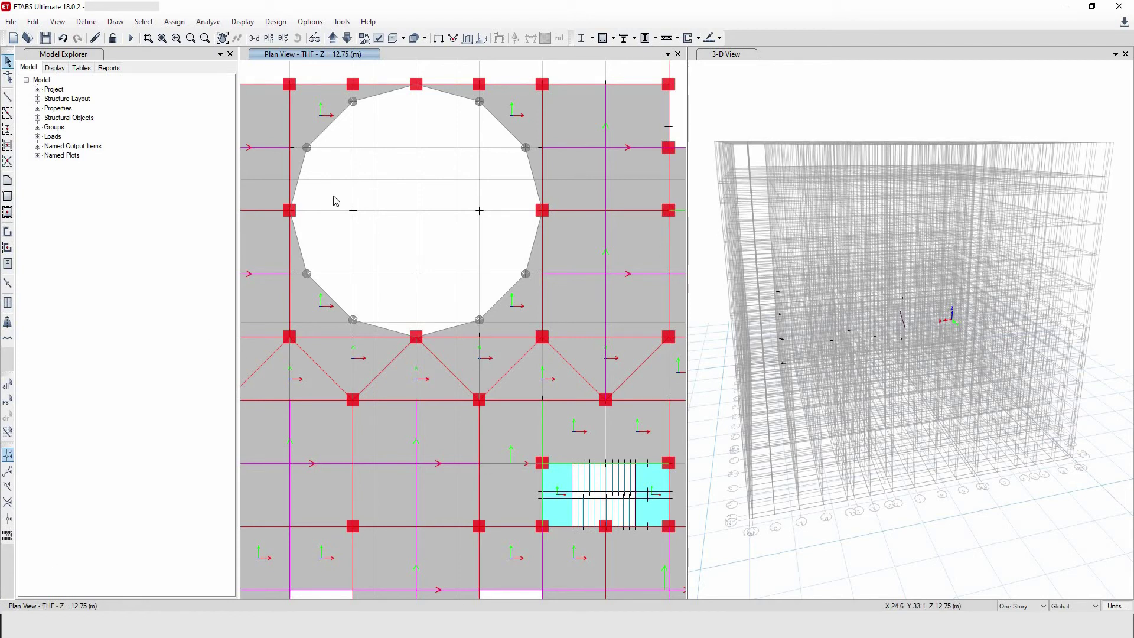
{"action": "left_click", "coordinate": [353, 210]}
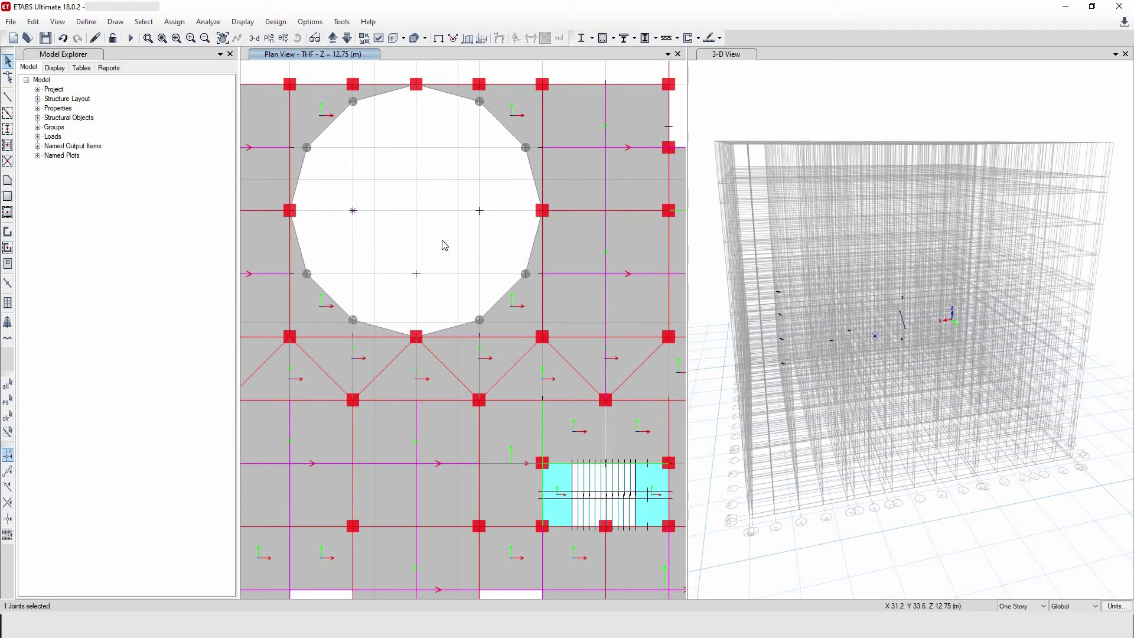
{"action": "key", "text": "ctrl+e"}
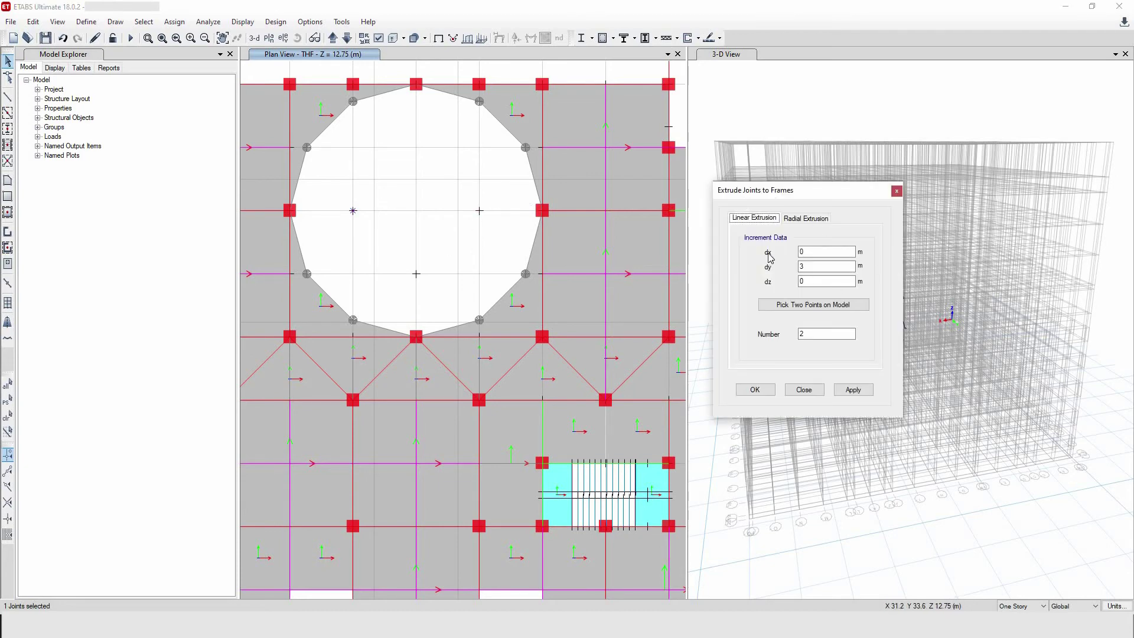
Step: Pick two points on the model to set the extrusion increments to dx 3 m, dy 0, dz 0
{"action": "left_click_drag", "start_coordinate": [845, 190], "coordinate": [855, 155]}
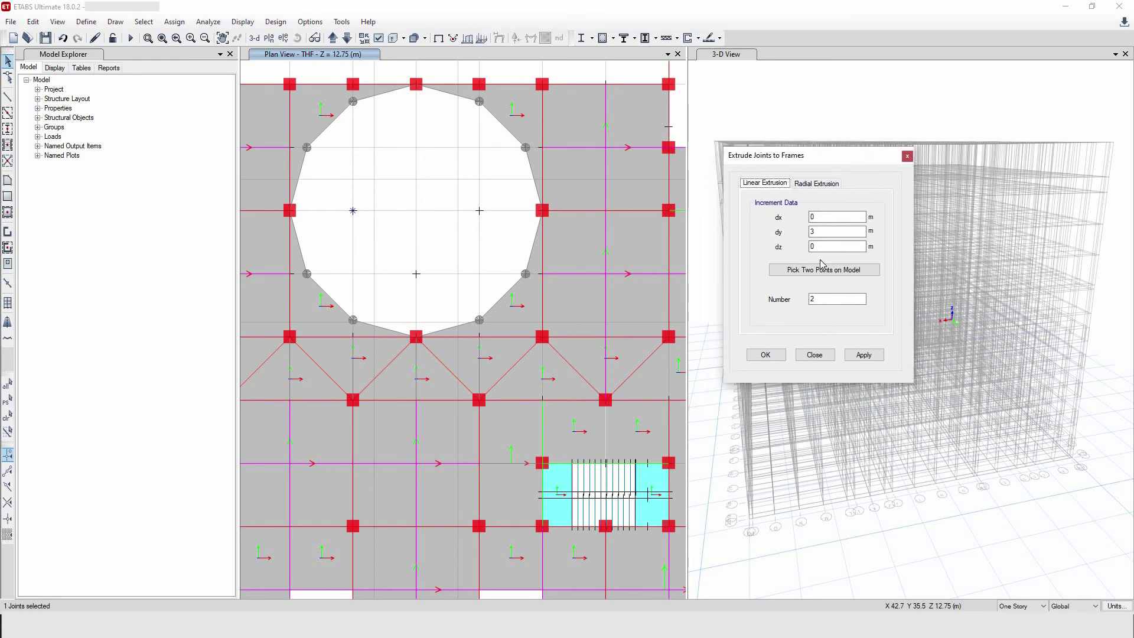
{"action": "left_click", "coordinate": [822, 269]}
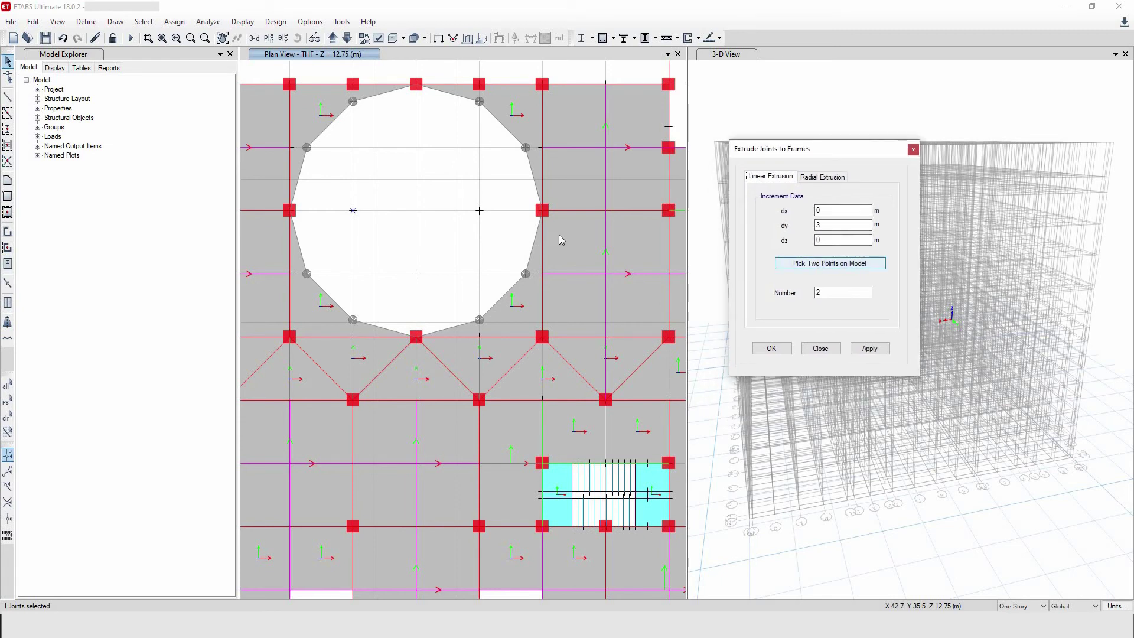
{"action": "left_click", "coordinate": [353, 211]}
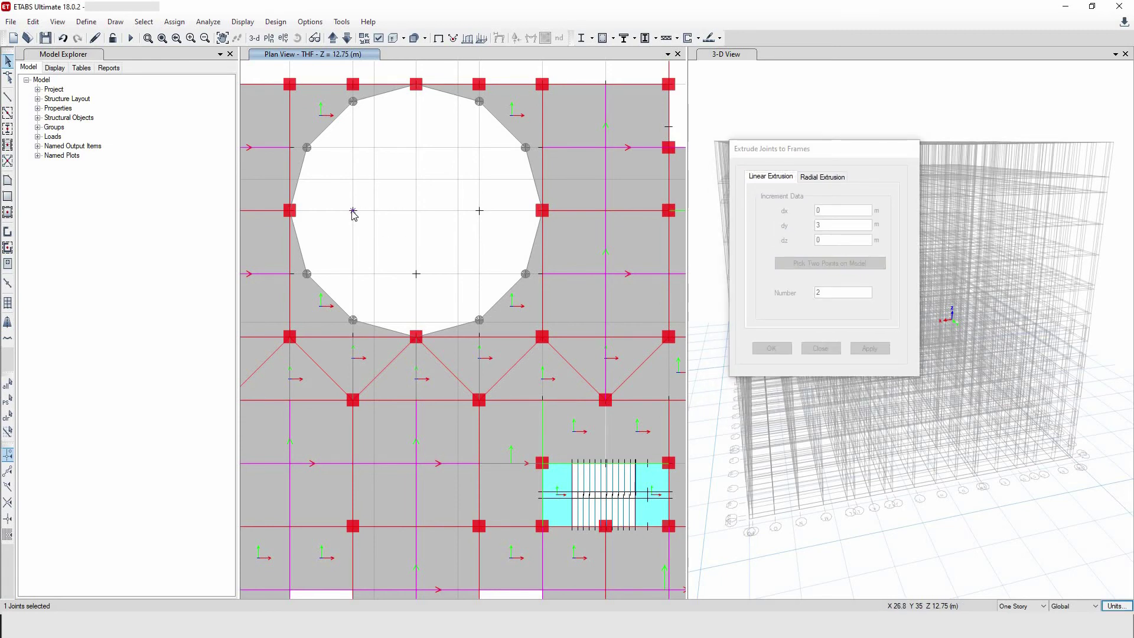
{"action": "left_click", "coordinate": [417, 217]}
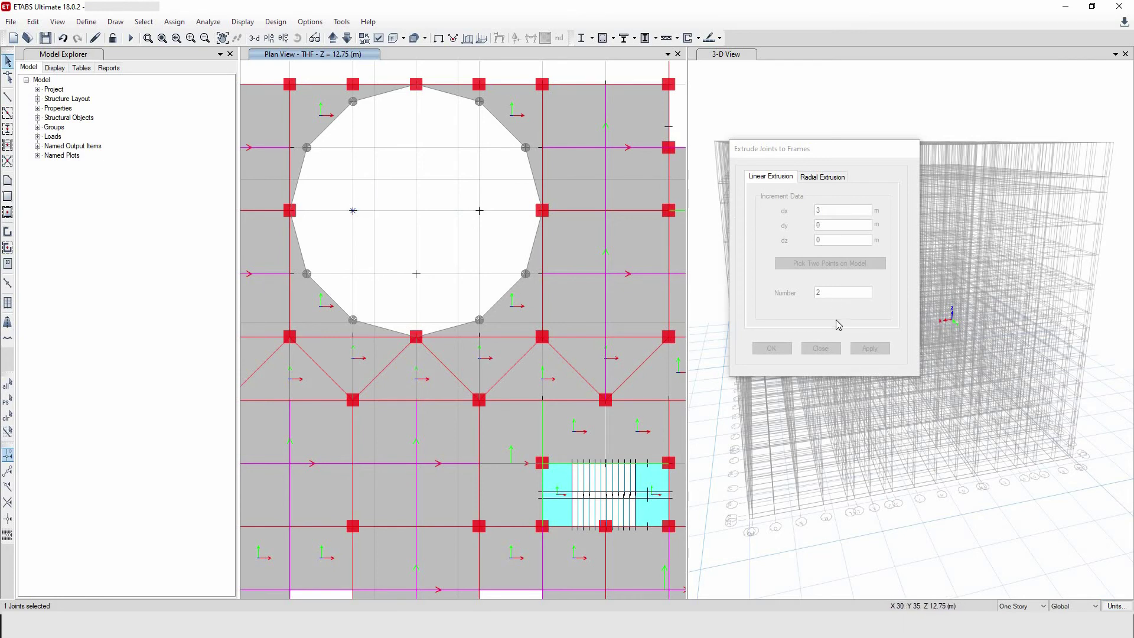
{"action": "left_click", "coordinate": [869, 348]}
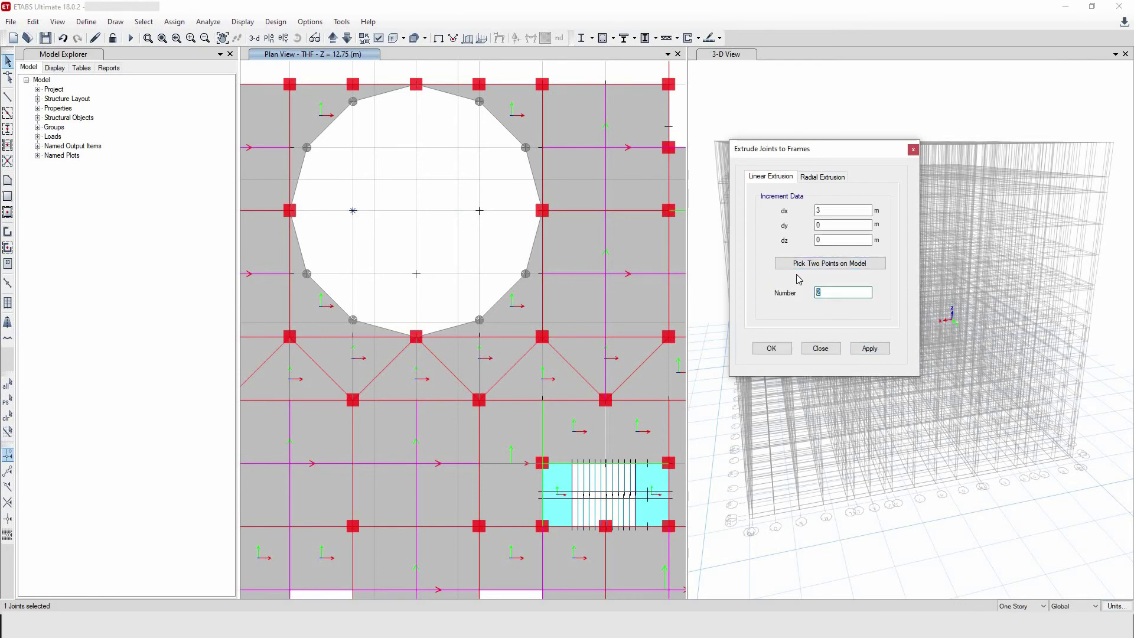
Step: Apply the extrusion, creating a 3 m frame along x from the left-centre joint
{"action": "left_click", "coordinate": [869, 348]}
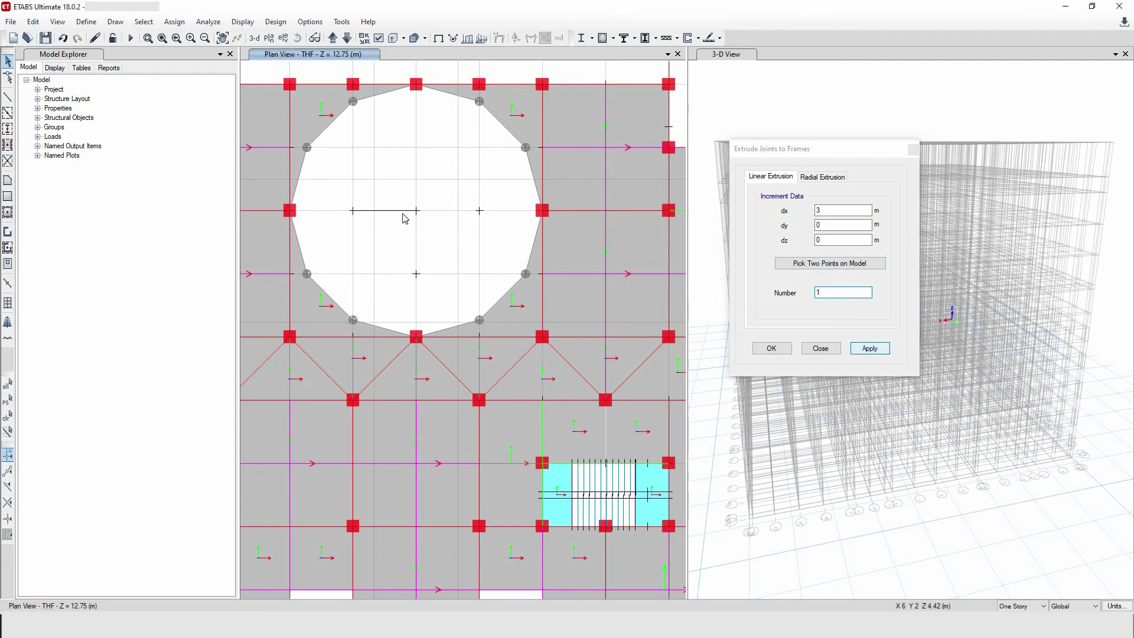
{"action": "scroll", "coordinate": [620, 284], "scroll_direction": "down", "scroll_amount": 3}
{"action": "scroll", "coordinate": [363, 229], "scroll_direction": "up", "scroll_amount": 3}
{"action": "scroll", "coordinate": [308, 231], "scroll_direction": "down", "scroll_amount": 3}
{"action": "scroll", "coordinate": [420, 253], "scroll_direction": "up", "scroll_amount": 3}
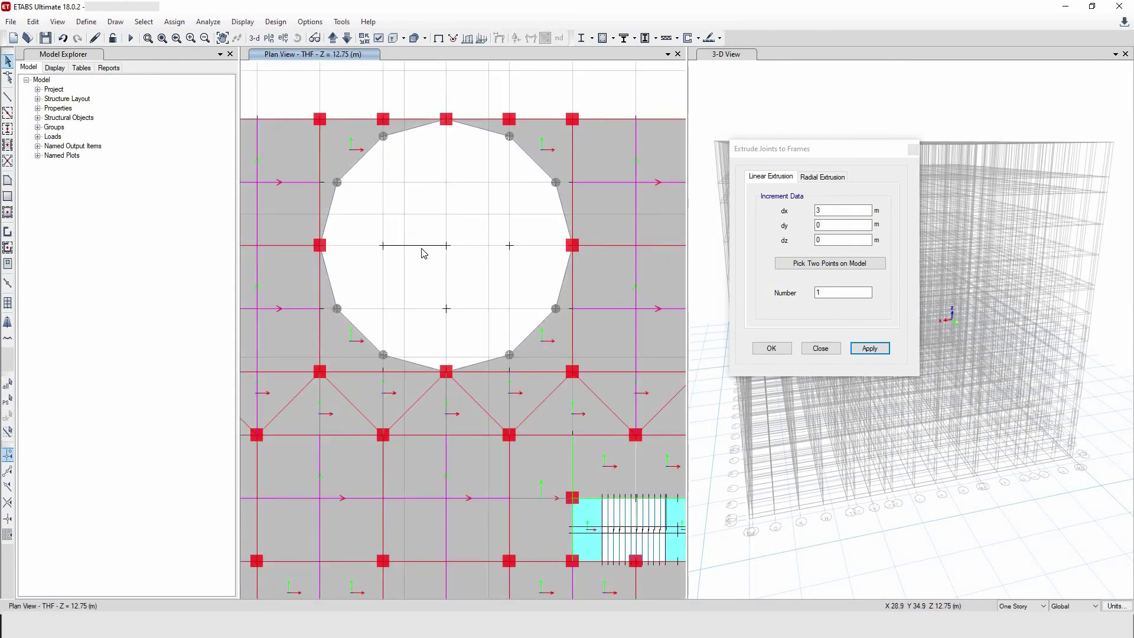
{"action": "scroll", "coordinate": [424, 246], "scroll_direction": "up", "scroll_amount": 2}
Step: Delete the new 3 m frame with the Delete key and close the Extrude Joints to Frames dialog
{"action": "left_click", "coordinate": [392, 245]}
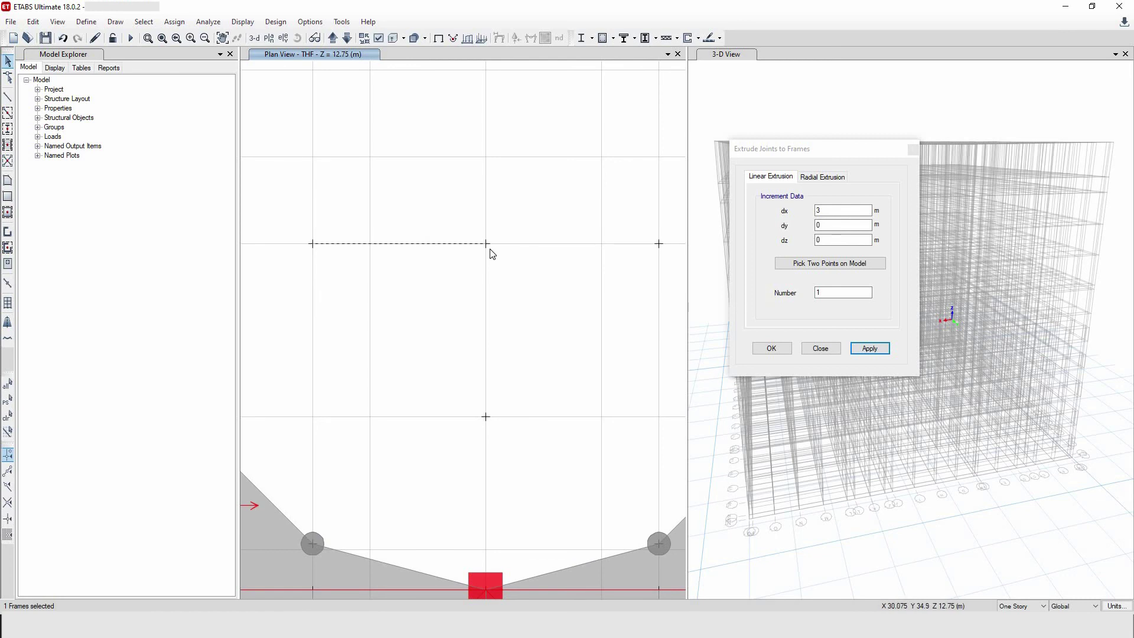
{"action": "key", "text": "Delete"}
{"action": "scroll", "coordinate": [471, 260], "scroll_direction": "down", "scroll_amount": 3}
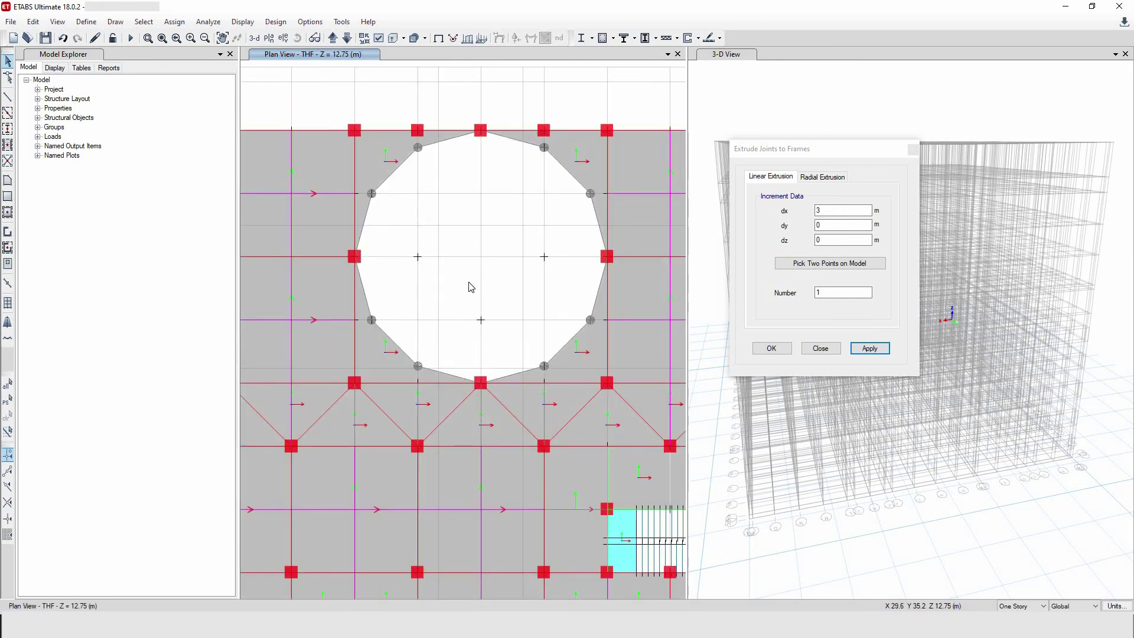
{"action": "scroll", "coordinate": [465, 282], "scroll_direction": "up", "scroll_amount": 3}
{"action": "scroll", "coordinate": [462, 277], "scroll_direction": "down", "scroll_amount": 3}
{"action": "left_click", "coordinate": [819, 348]}
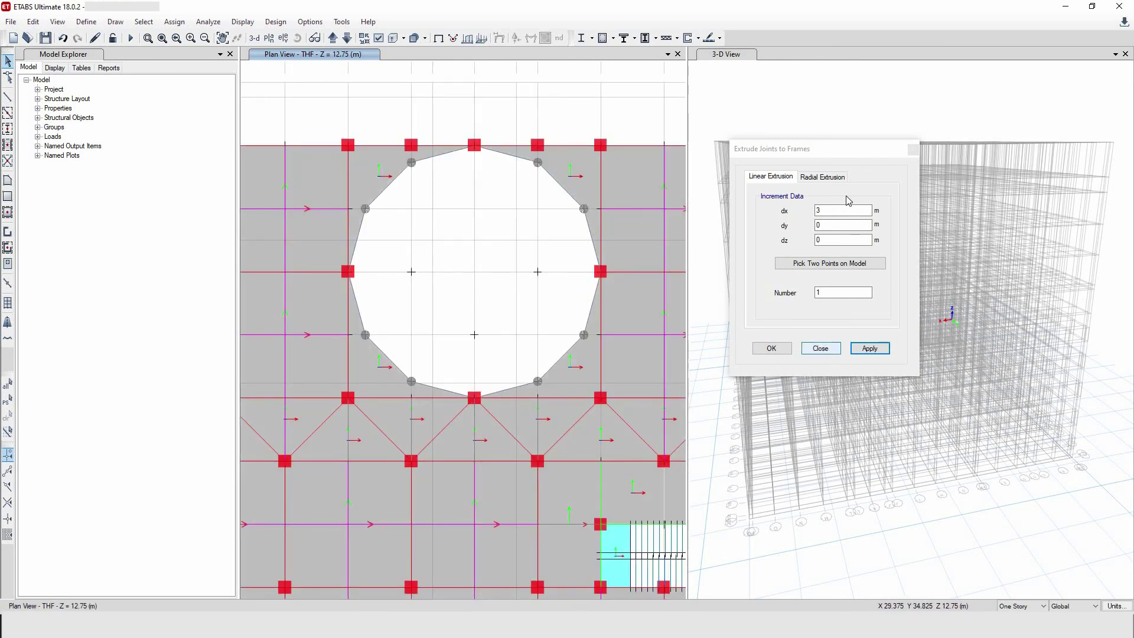